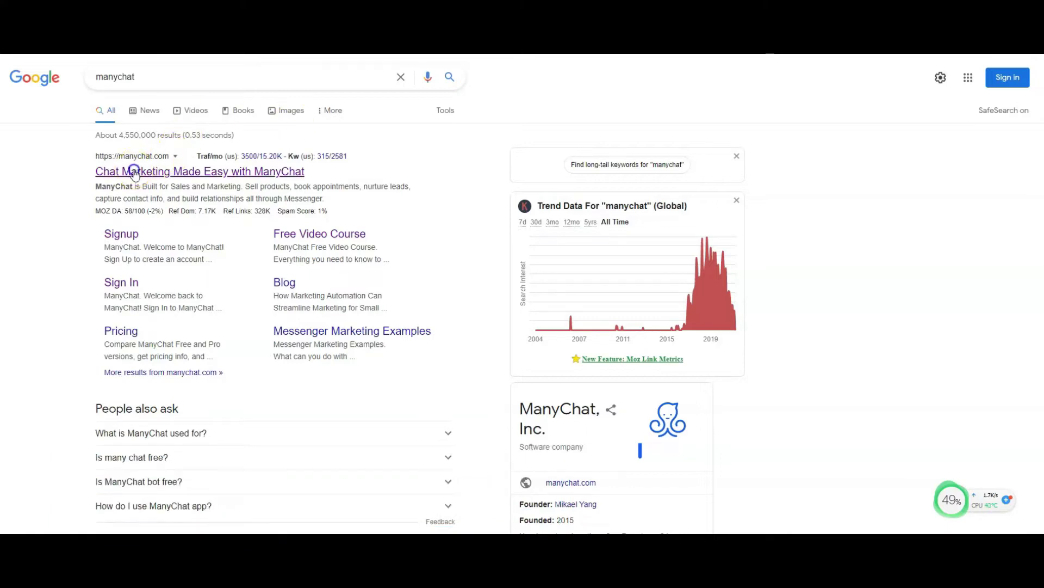
Start a free ManyChat sign-up through Facebook, agreeing to the Terms of Service and Privacy Policy.
click(134, 172)
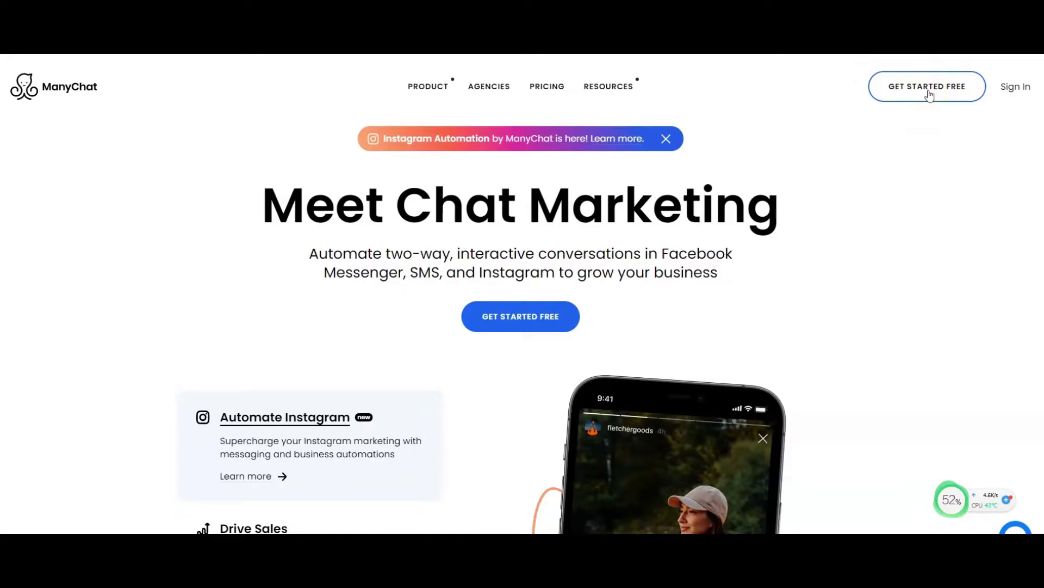
click(519, 318)
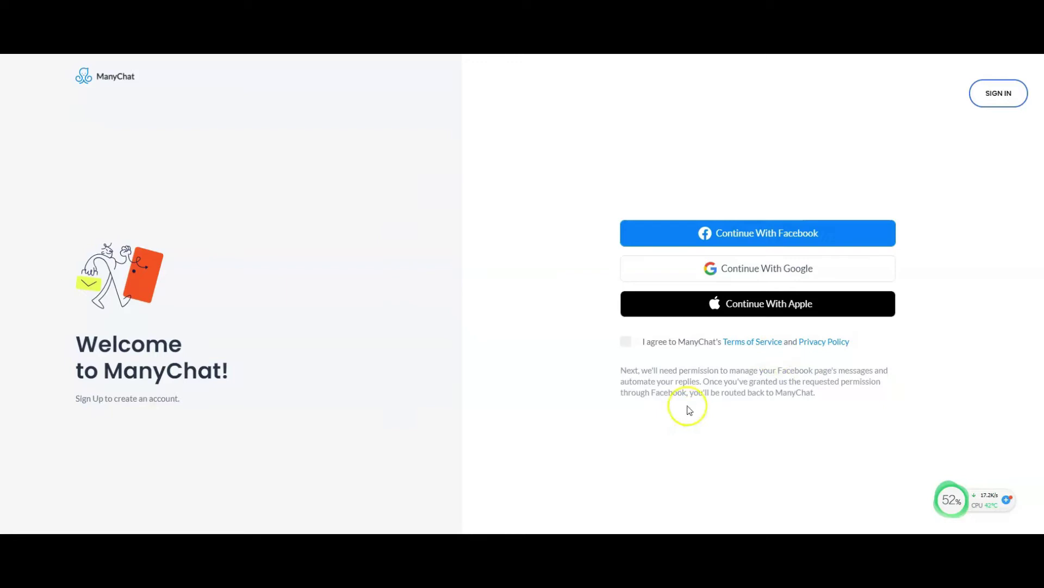
click(627, 342)
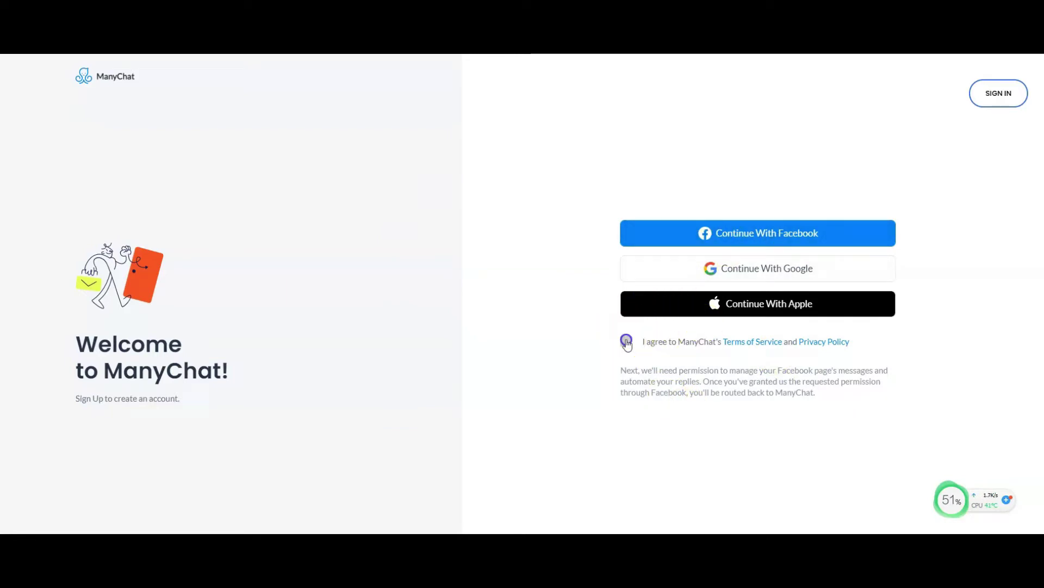
click(789, 233)
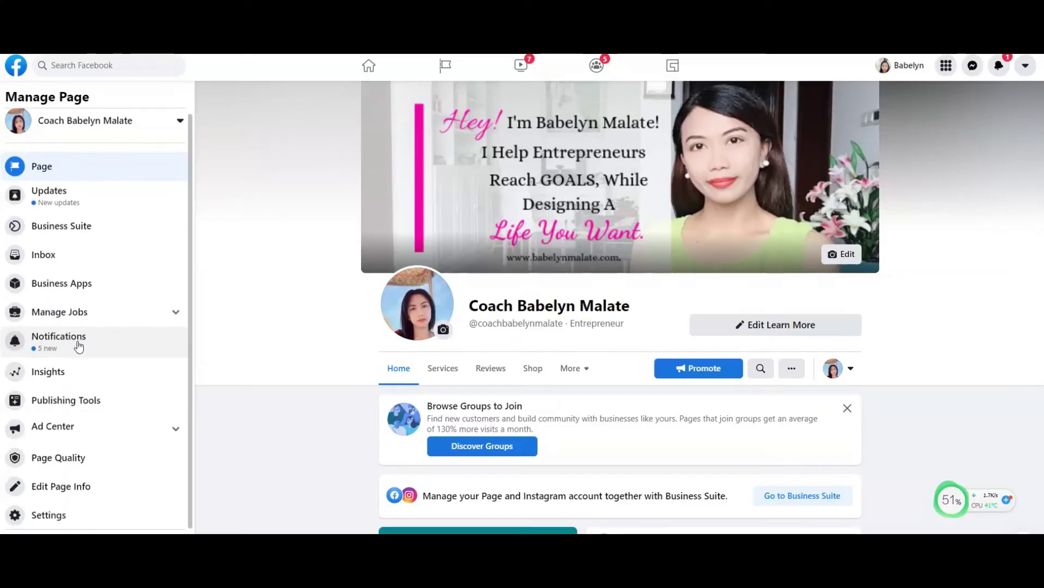
Open the Facebook page's Advanced Messaging settings and review the Response Method options.
click(65, 515)
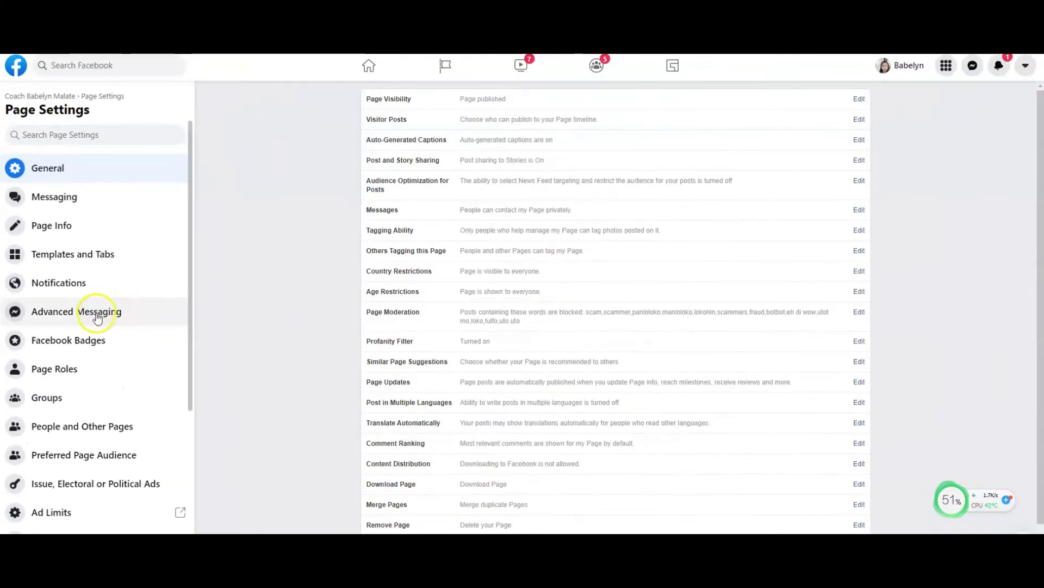
click(96, 318)
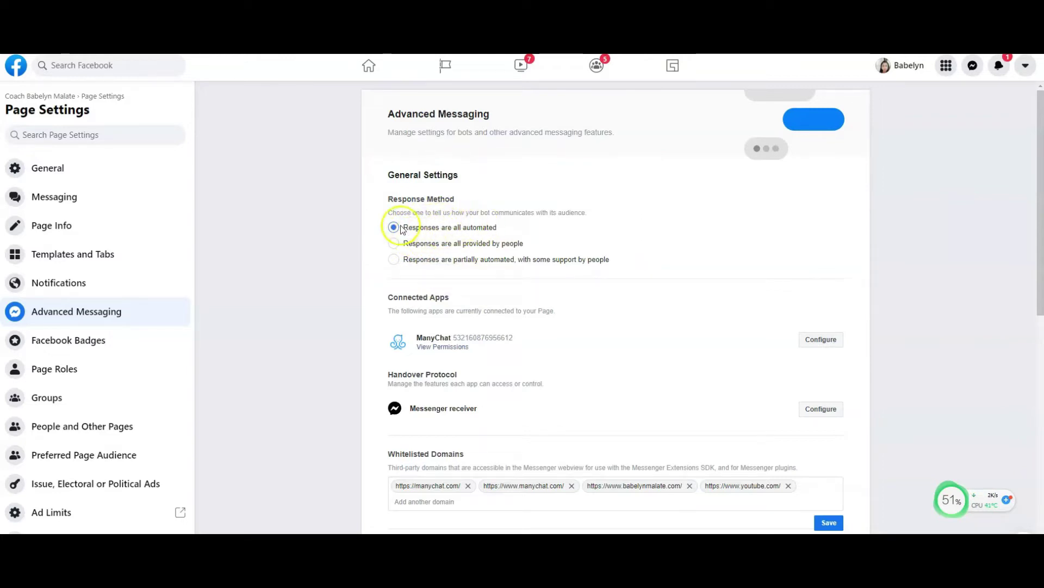
click(394, 260)
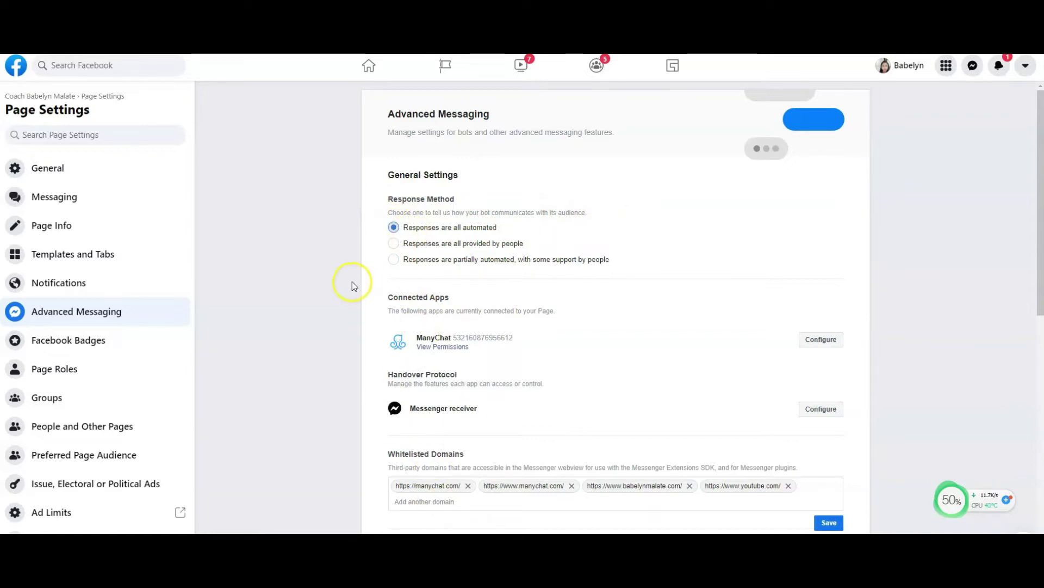
click(814, 342)
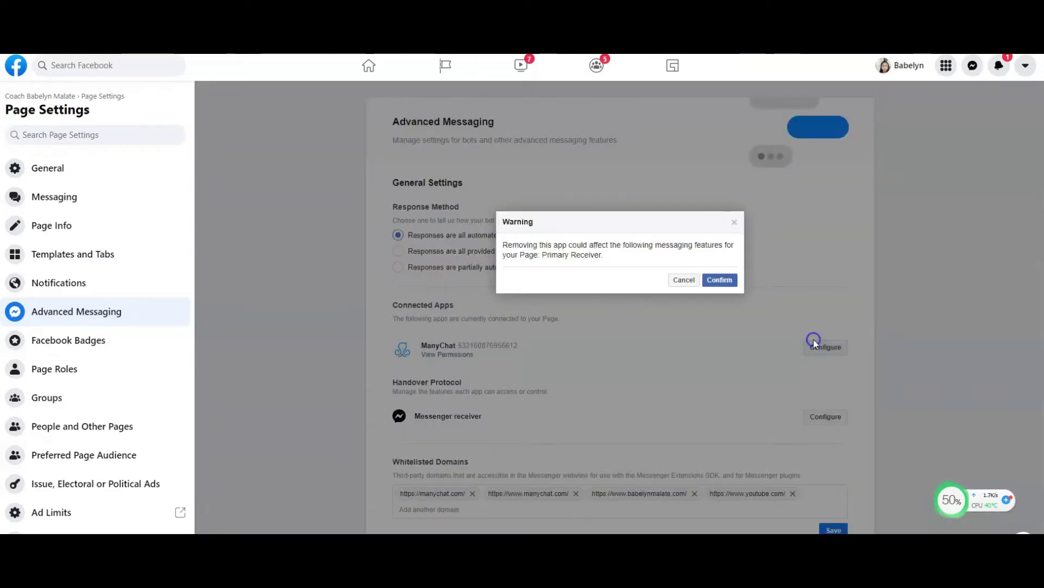
click(720, 280)
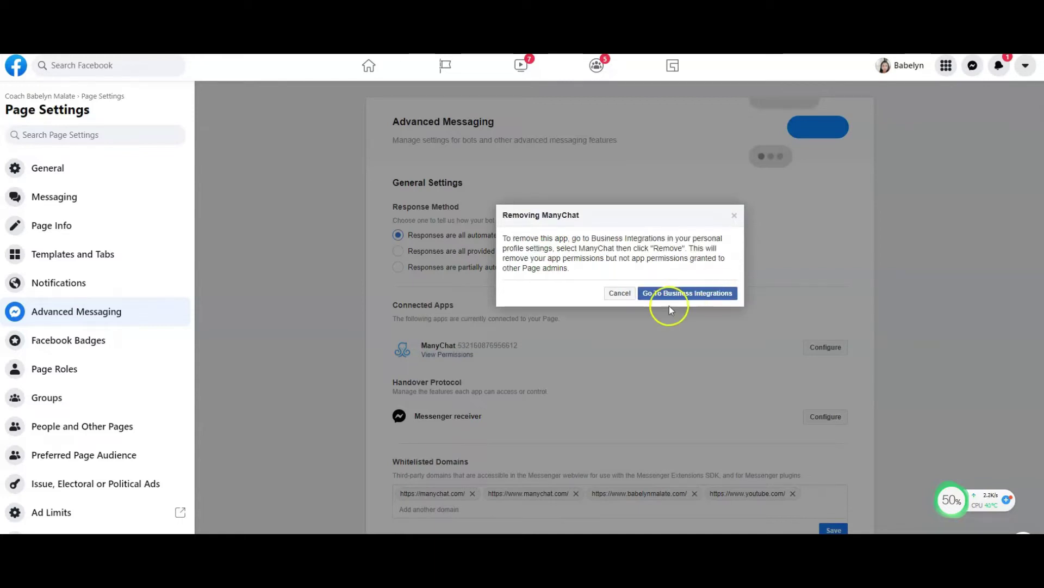
click(735, 215)
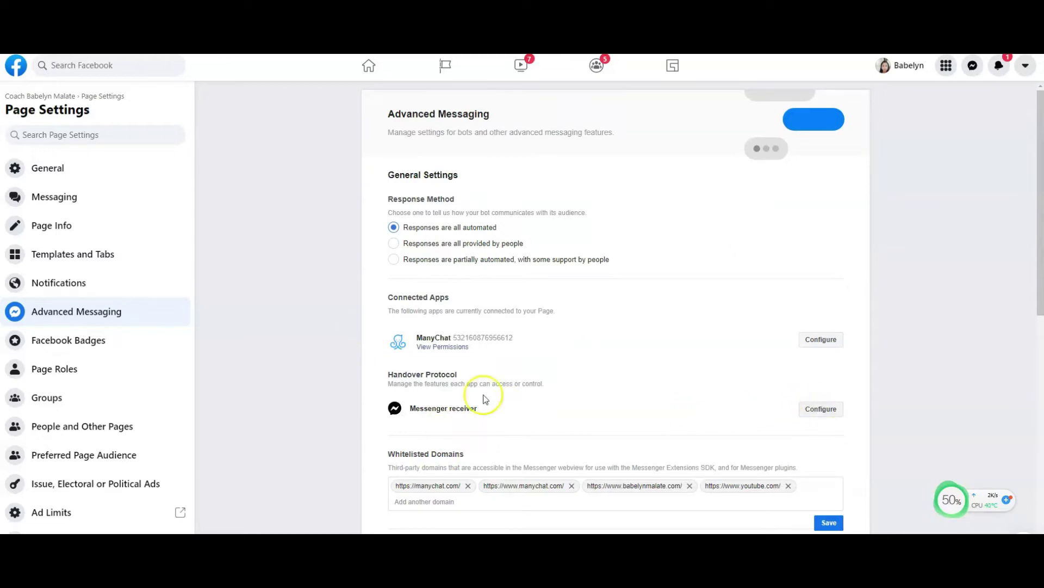
Open the Handover Protocol configuration and deselect ManyChat as the primary receiver.
click(821, 409)
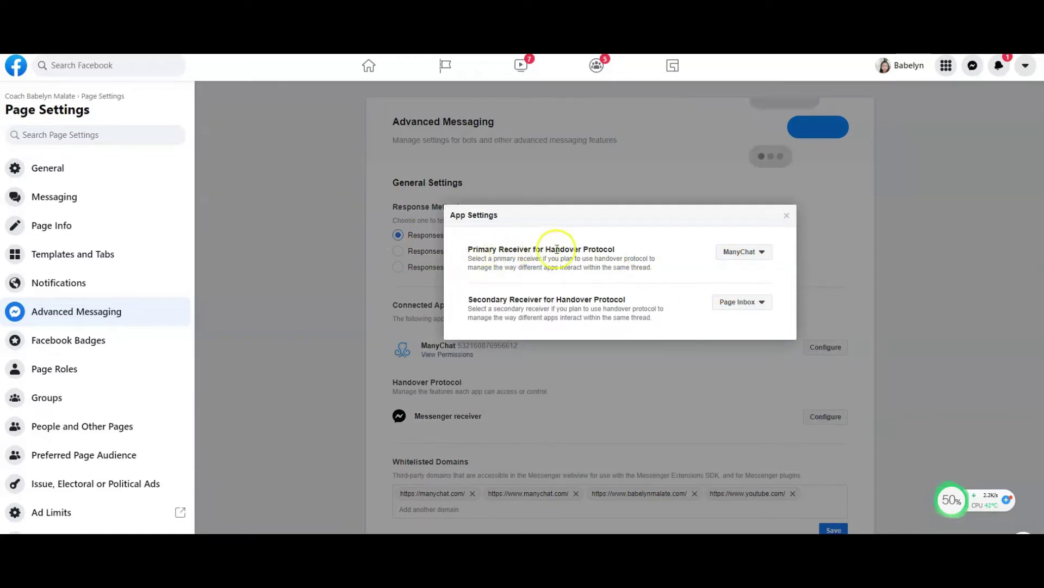
click(760, 251)
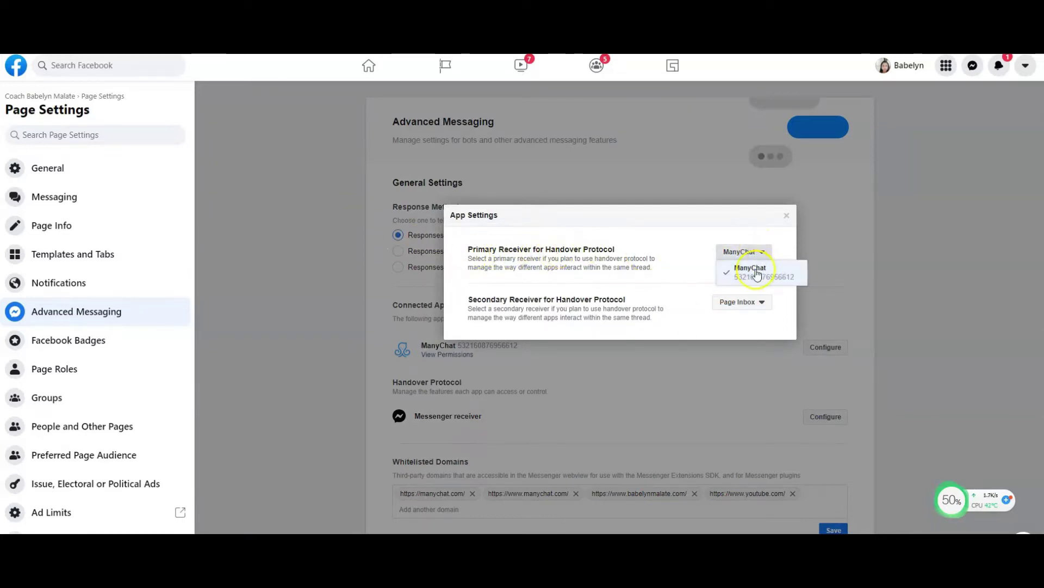
click(758, 274)
click(719, 280)
click(759, 274)
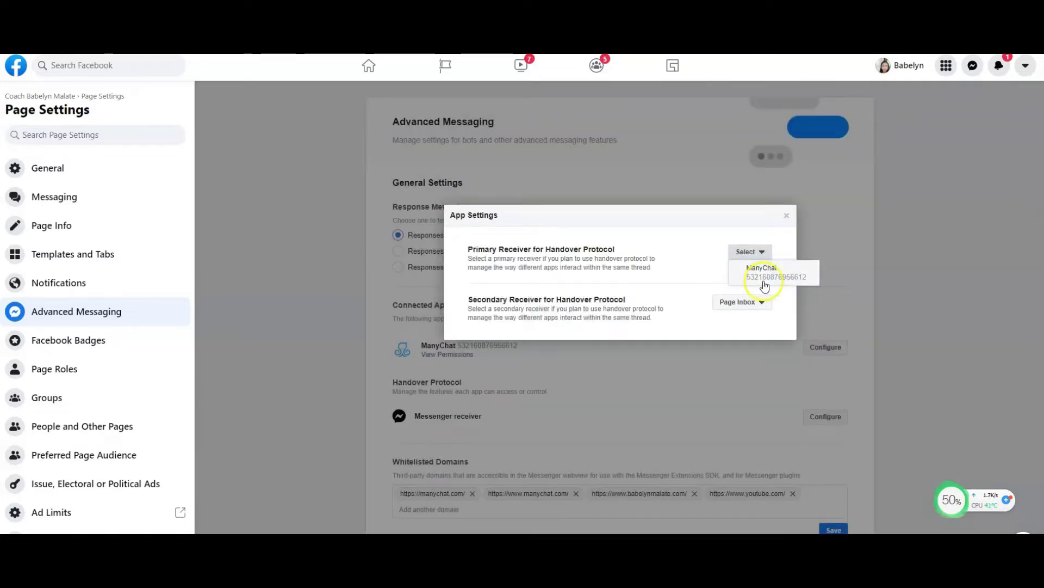
click(699, 273)
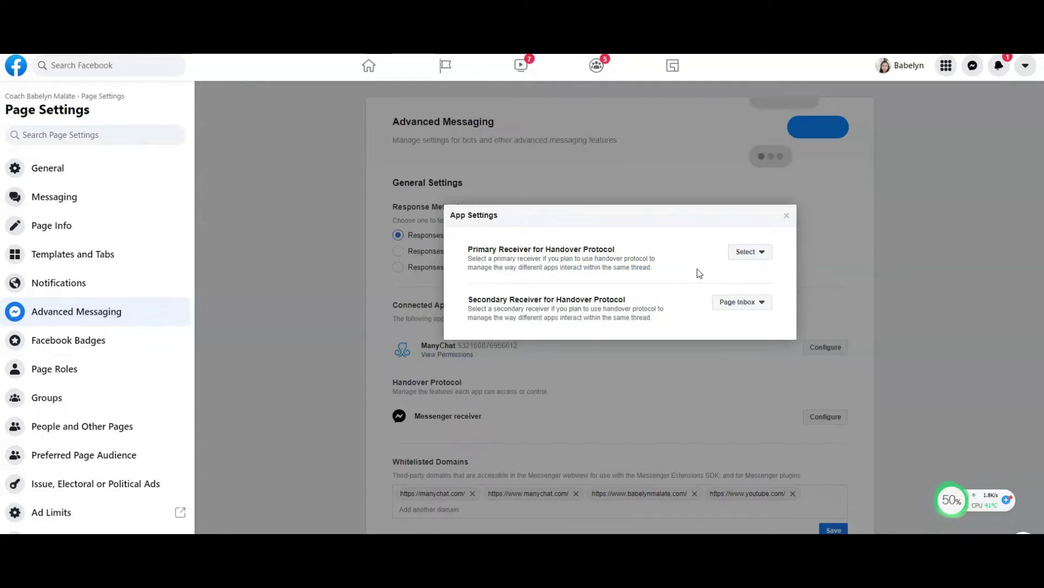
Deselect Page Inbox as the secondary receiver for the Handover Protocol and close the app settings.
click(750, 306)
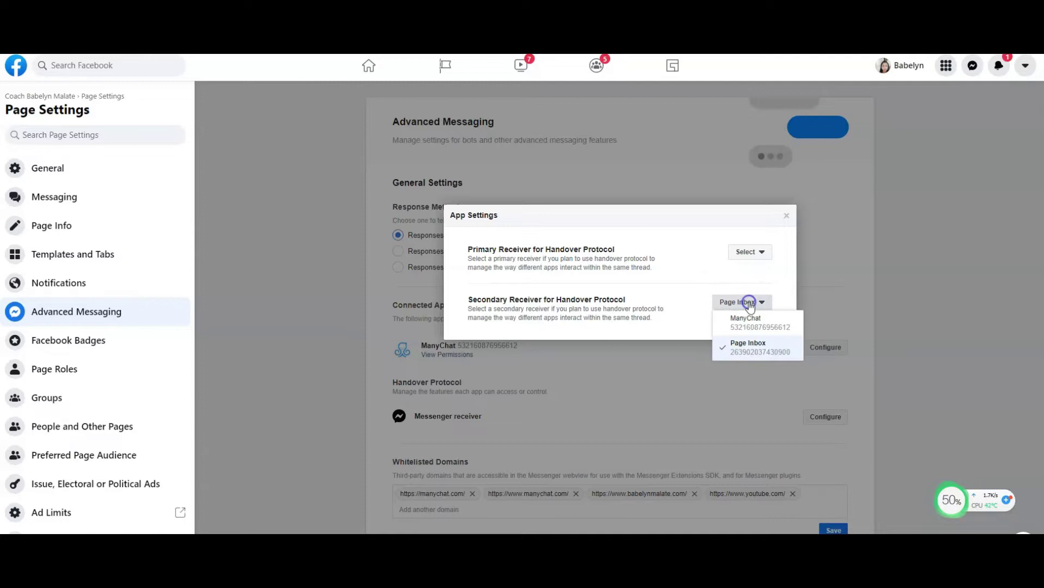
click(752, 352)
click(729, 380)
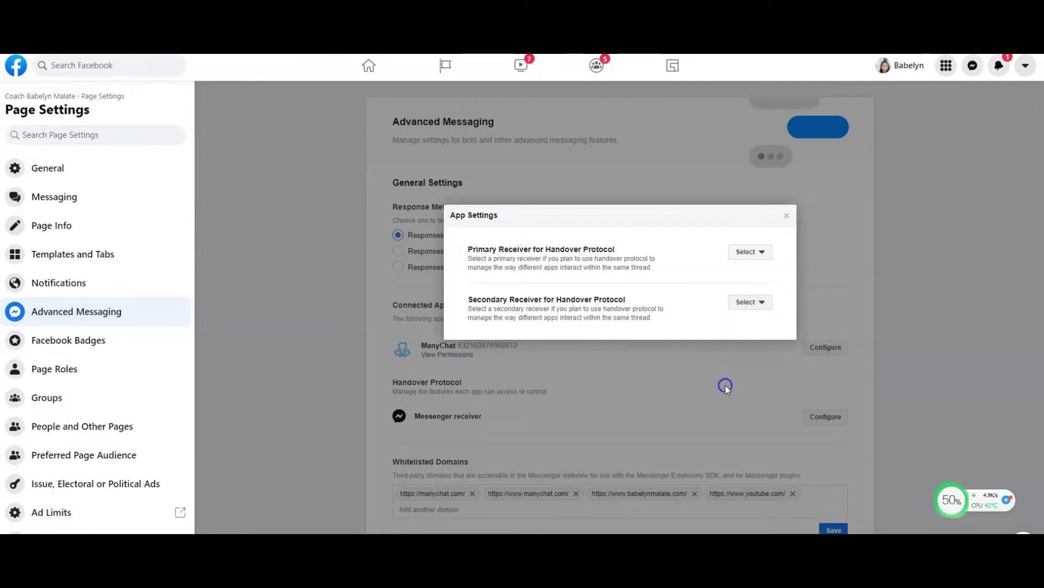
click(786, 217)
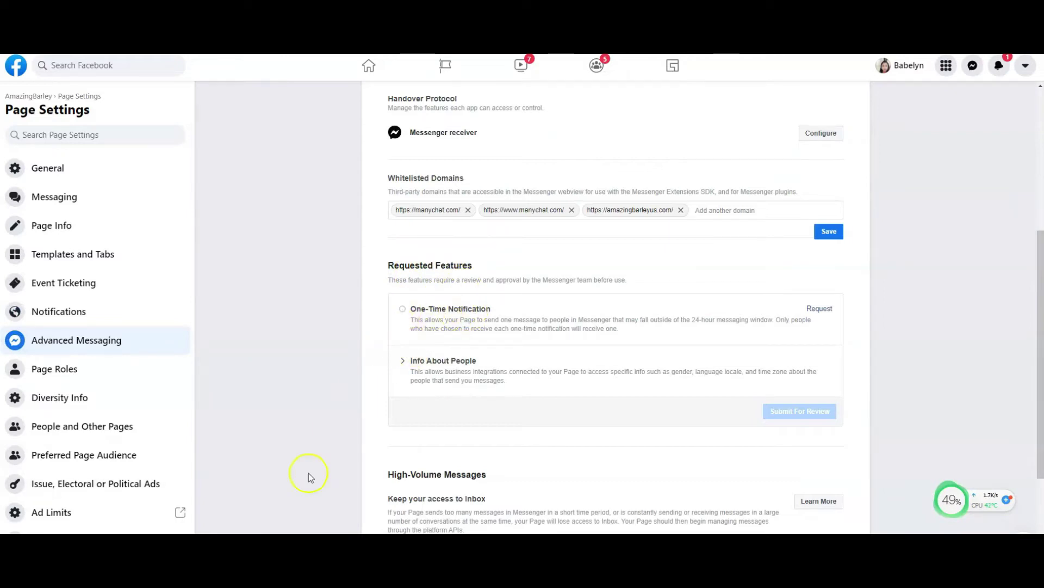
Request the One-Time Notification feature for the AmazingBarley page and accept its beta terms.
scroll(337, 361, down, 1)
click(818, 254)
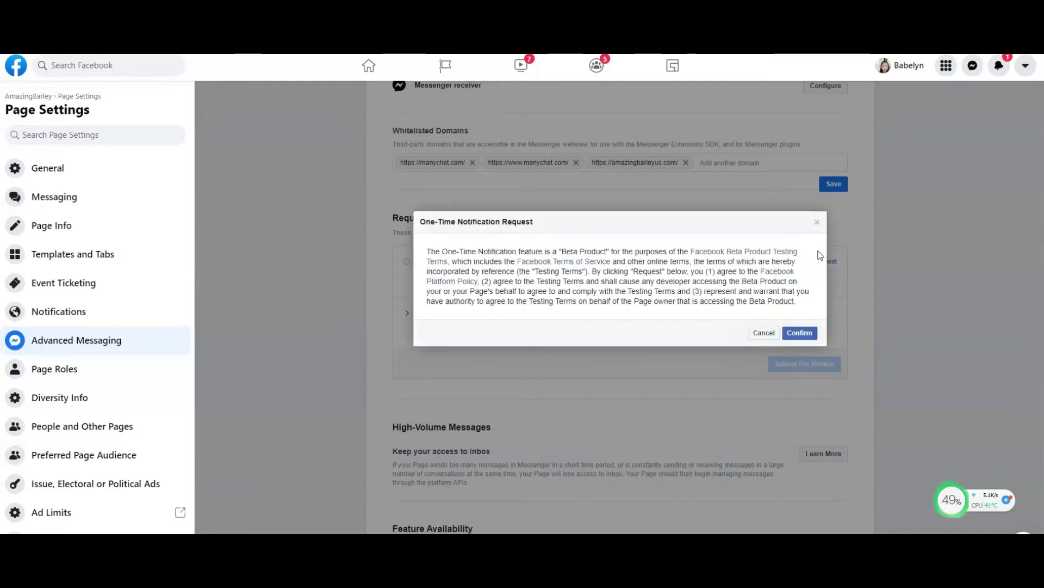
click(792, 337)
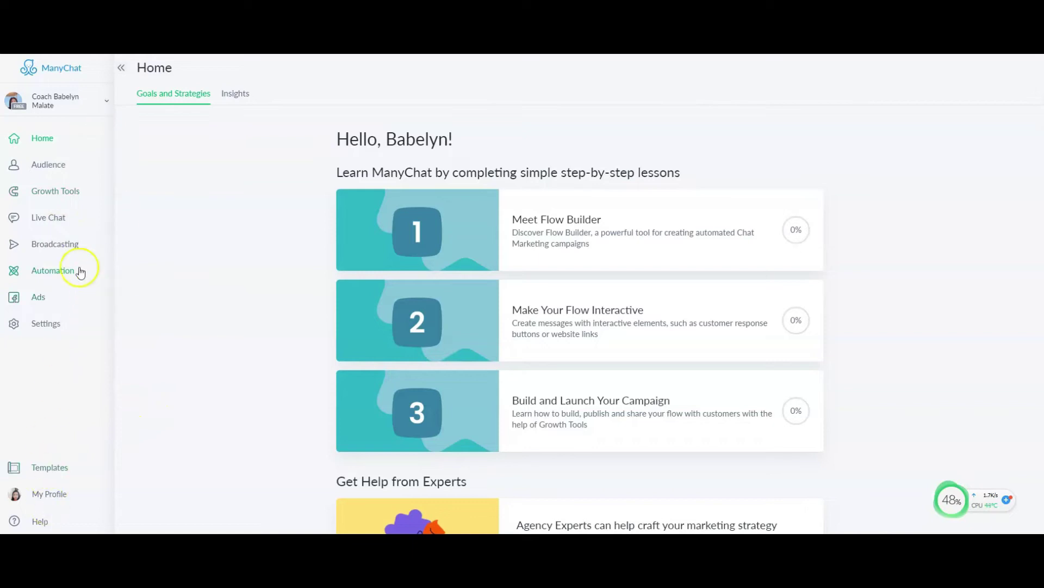
In ManyChat, open the Messenger channel settings and select the words "Get Started" in the greeting text.
click(46, 324)
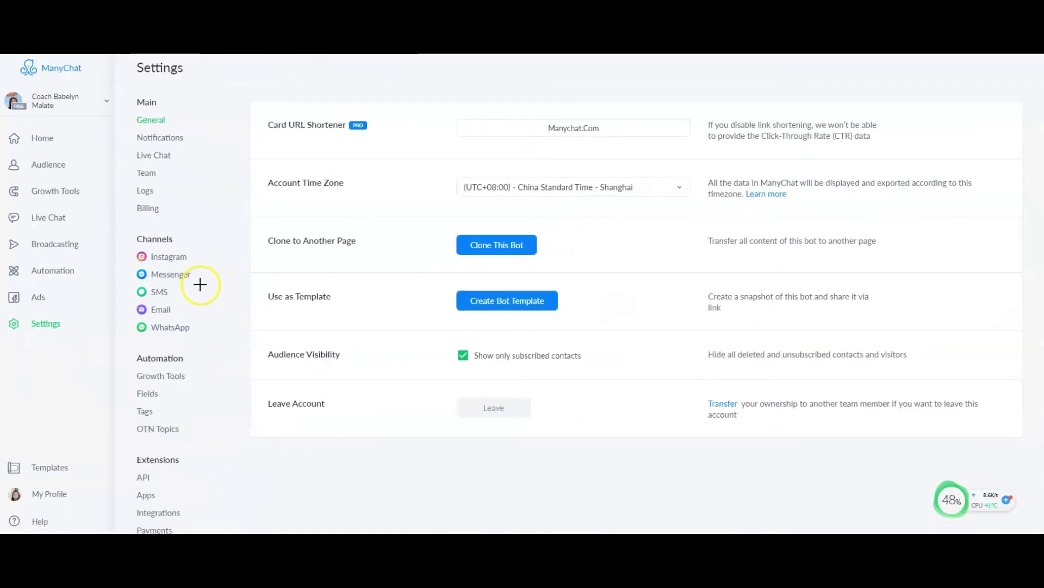
click(170, 274)
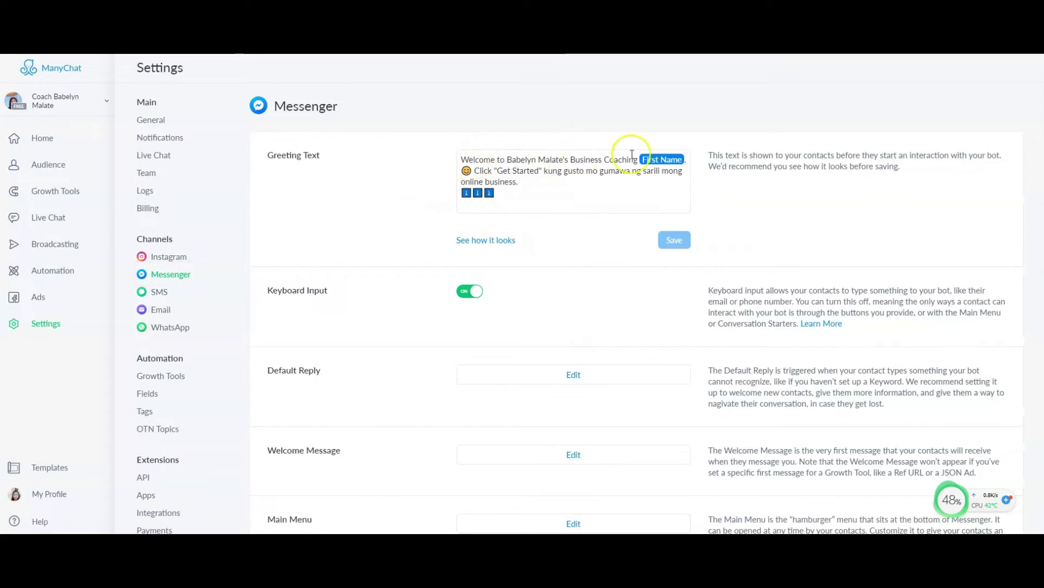
click(535, 185)
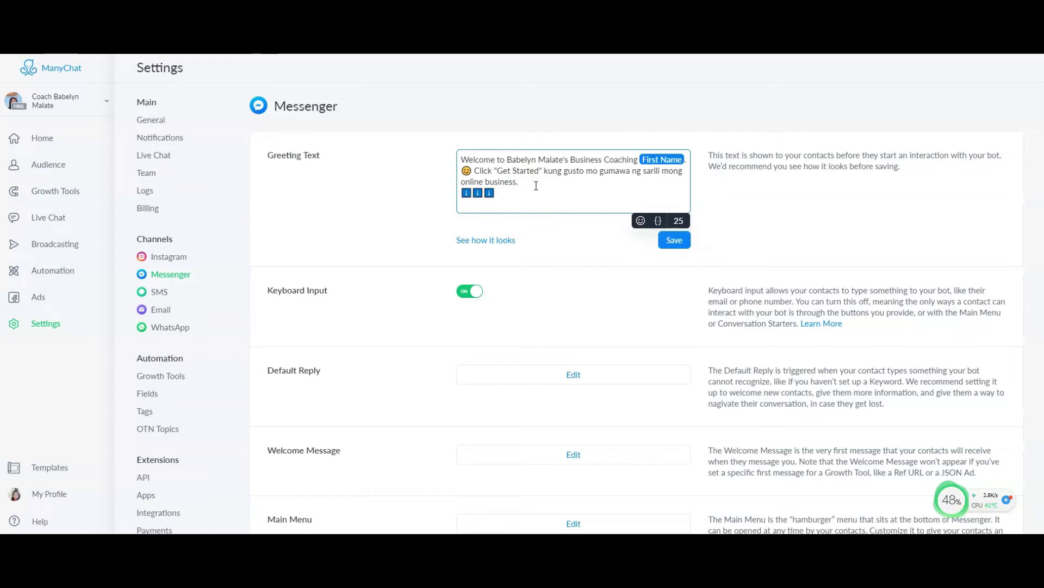
click(501, 172)
drag(501, 171, 529, 171)
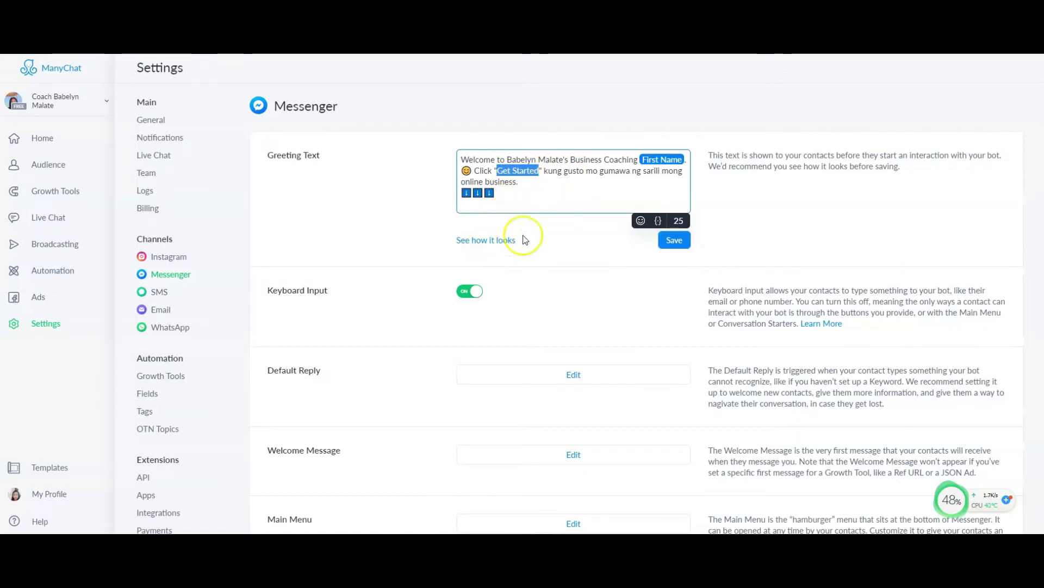
Preview how the Messenger greeting text looks and save it.
click(488, 242)
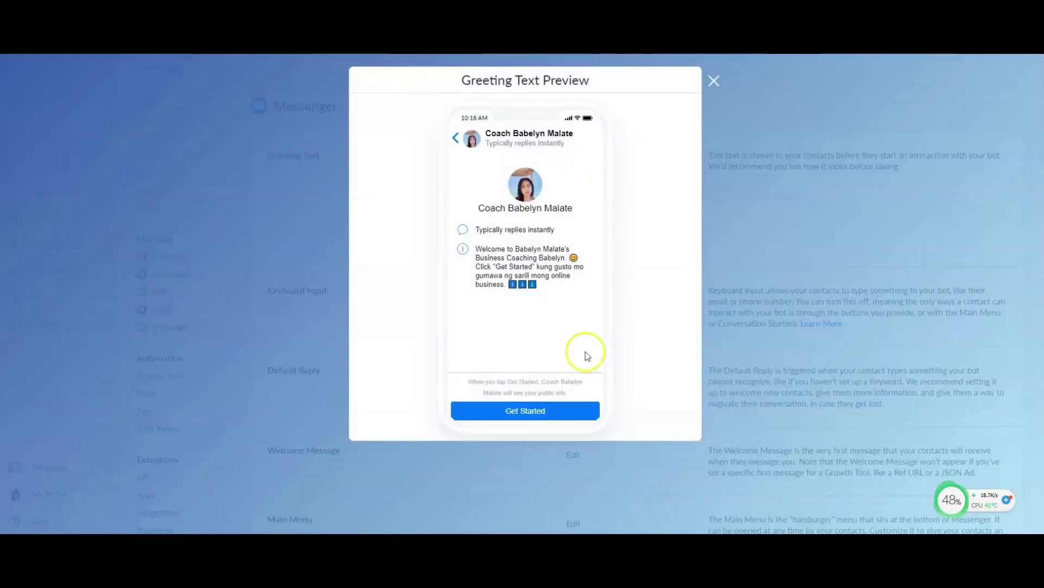
click(715, 82)
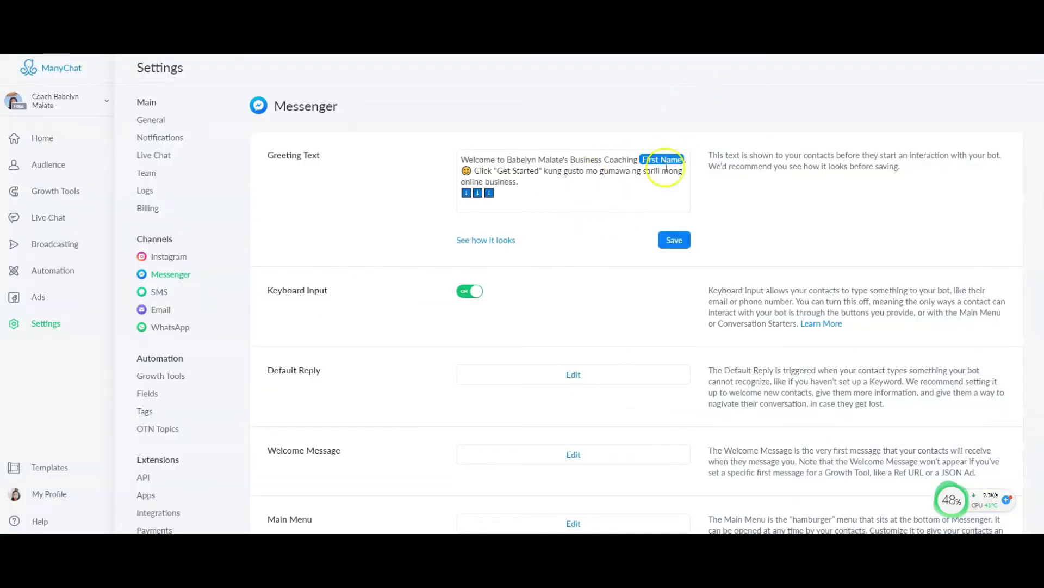
click(673, 244)
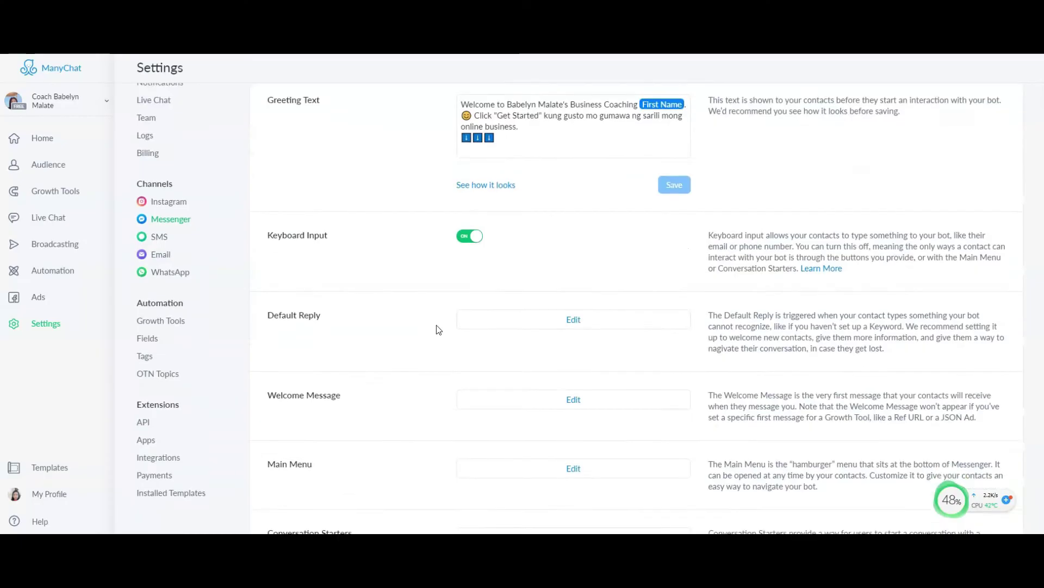
Open the Messenger Welcome Message flow and view the statistics of its Send Message step.
scroll(436, 325, down, 2)
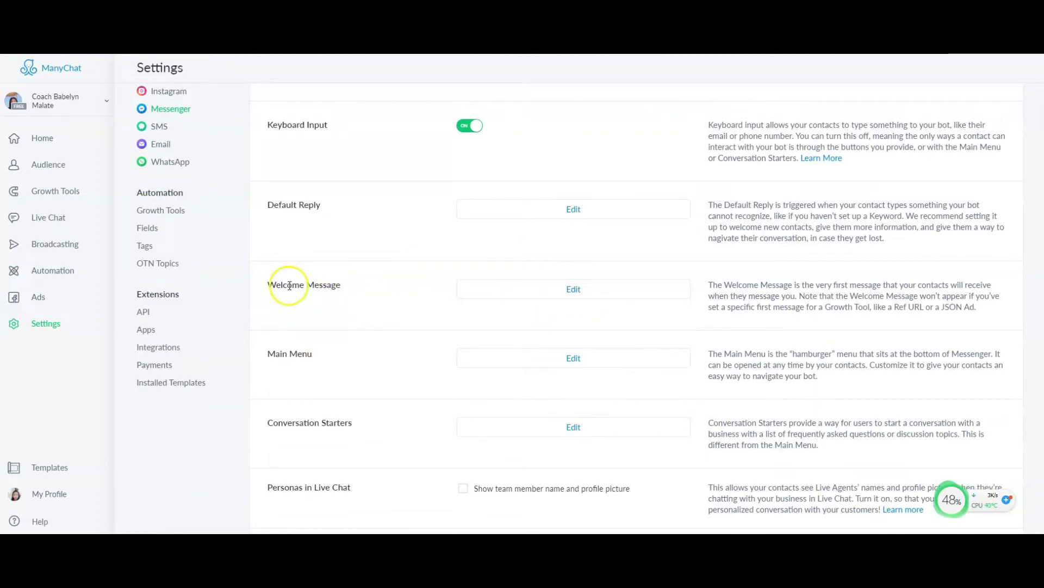
click(561, 292)
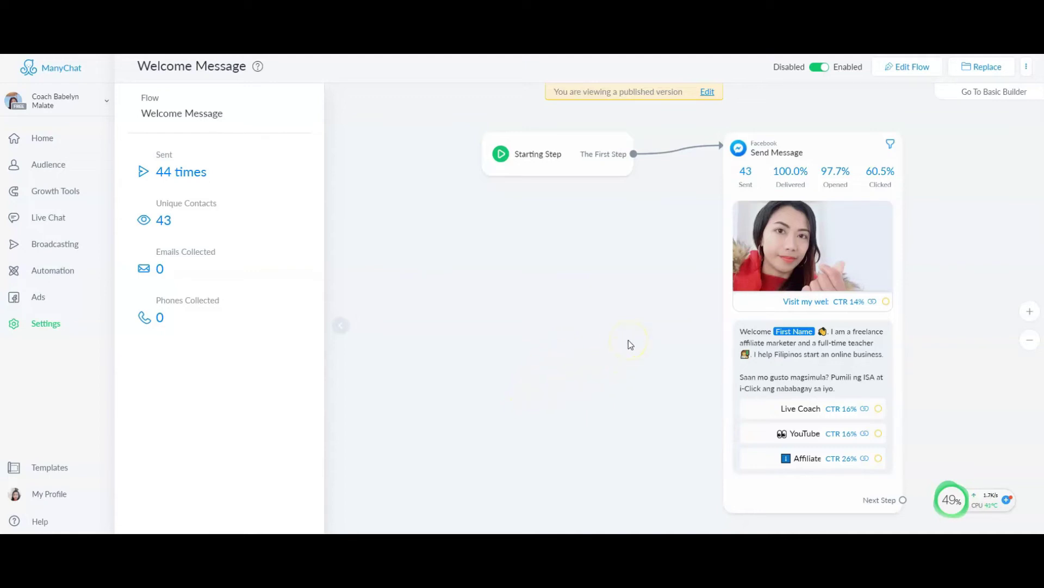
drag(632, 324, 511, 347)
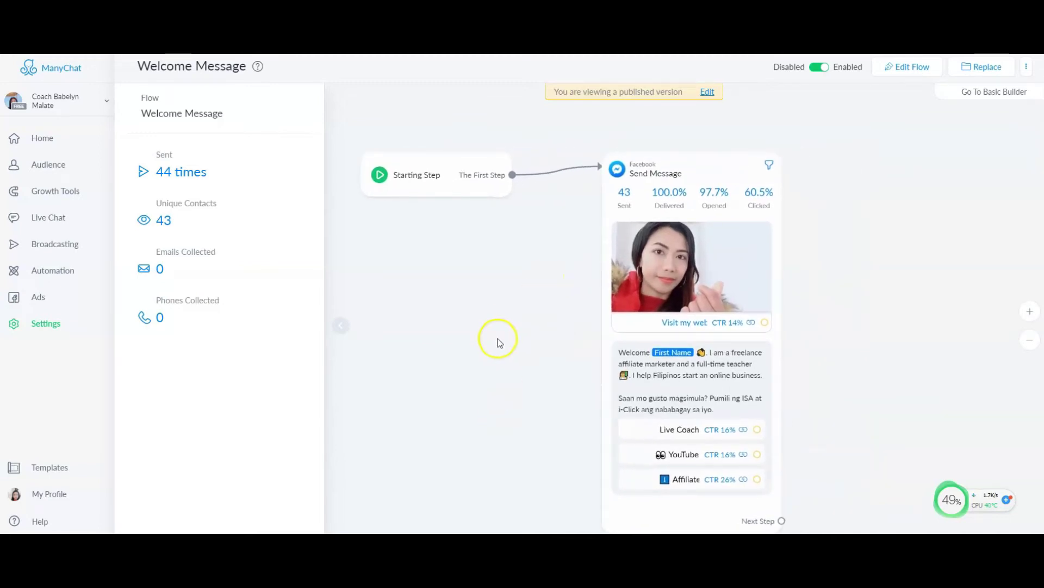
click(695, 292)
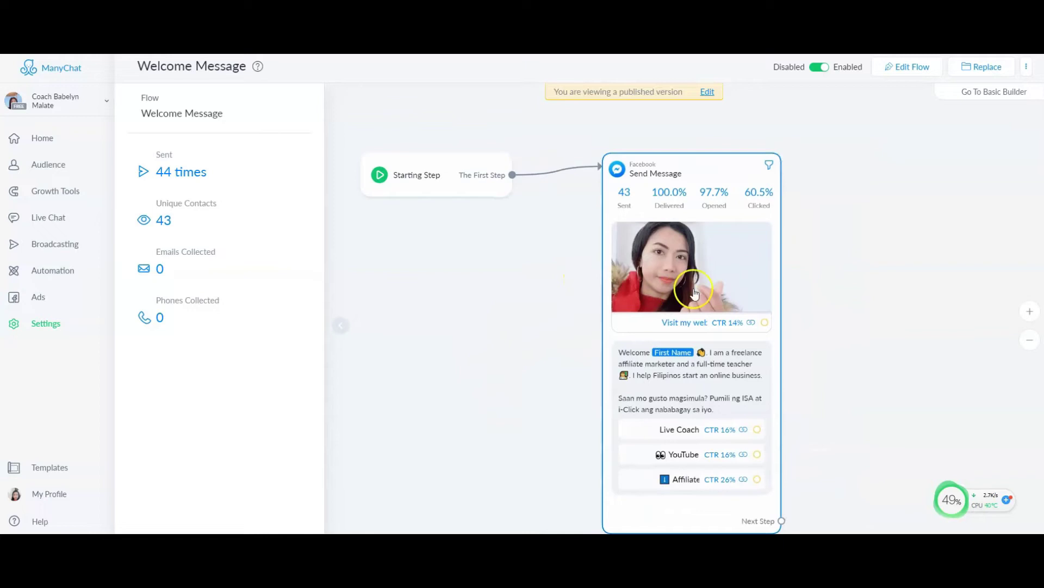
click(774, 248)
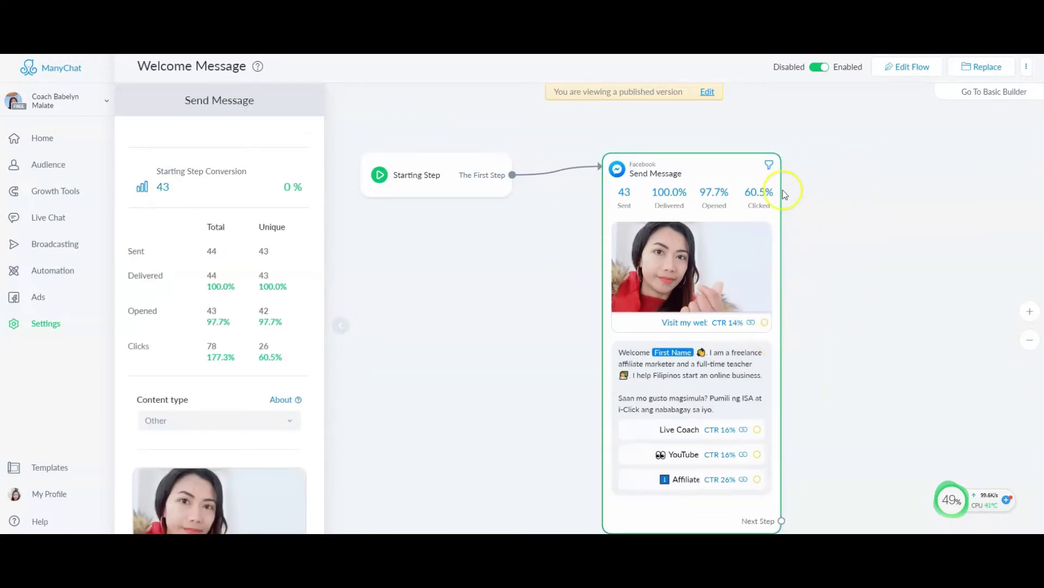
Put the Welcome Message flow in edit mode and set the Send Message step's content type to Other.
click(910, 67)
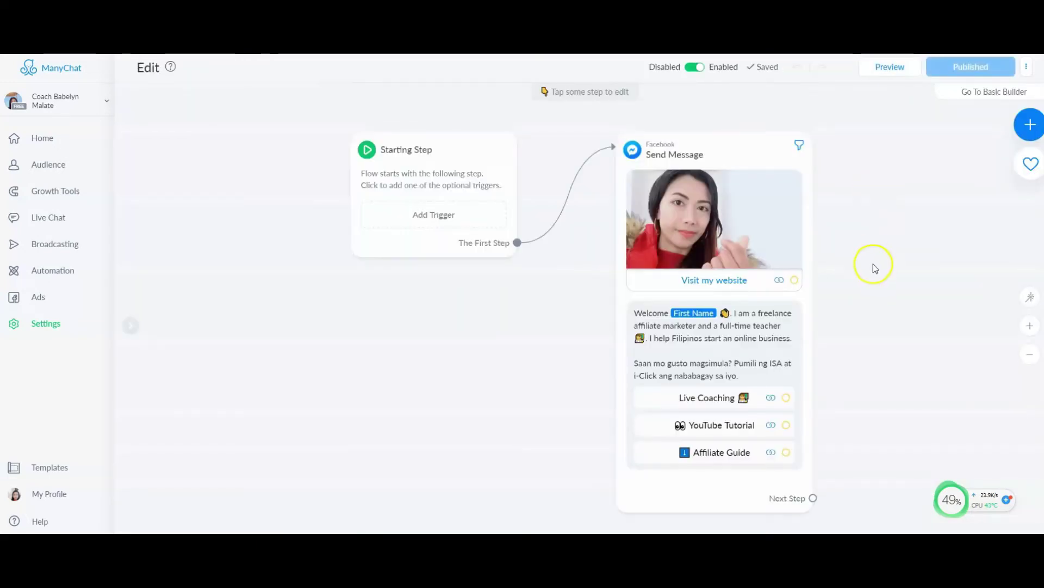
click(773, 157)
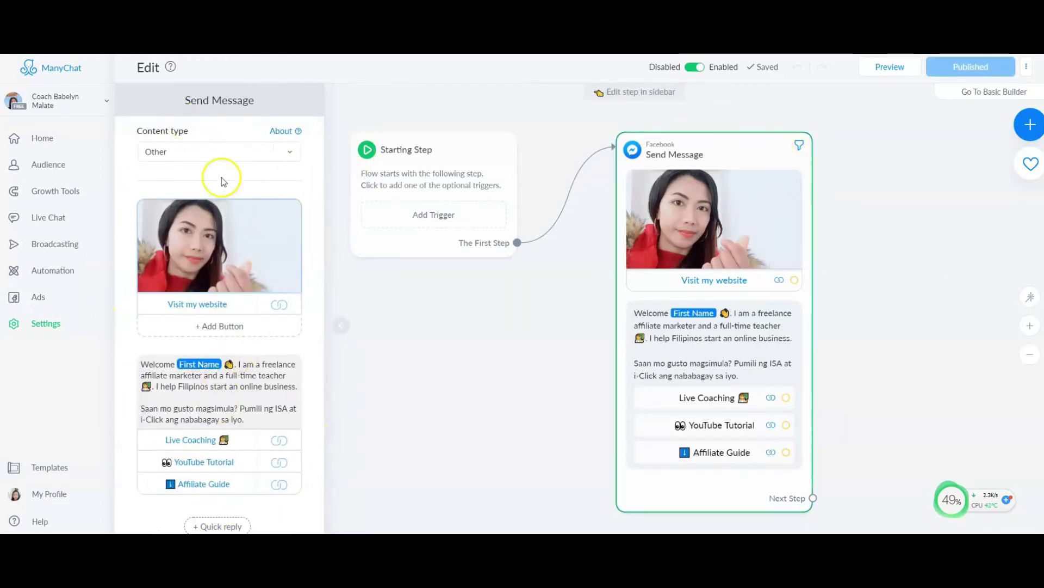
click(264, 154)
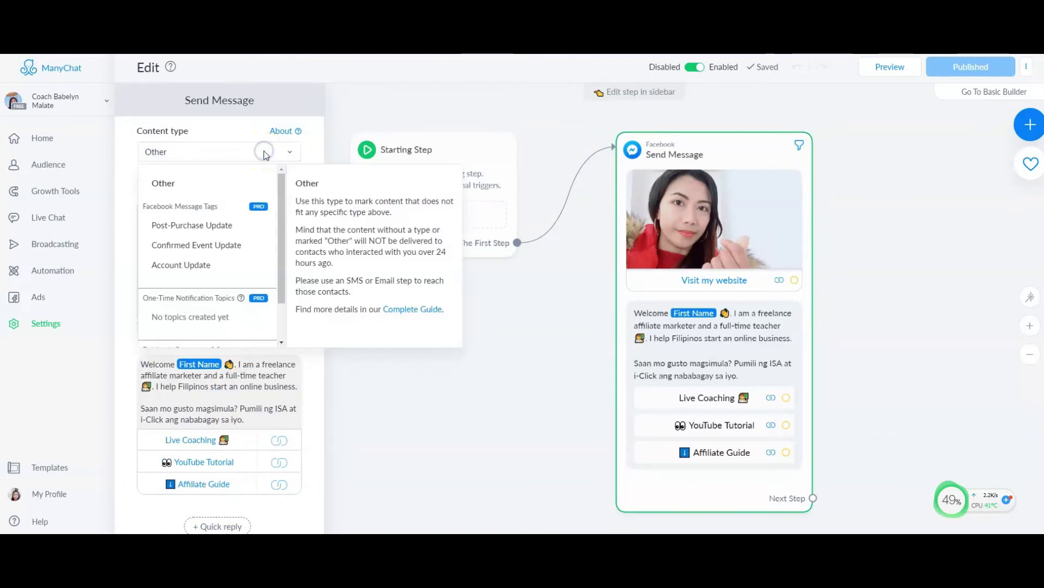
click(188, 184)
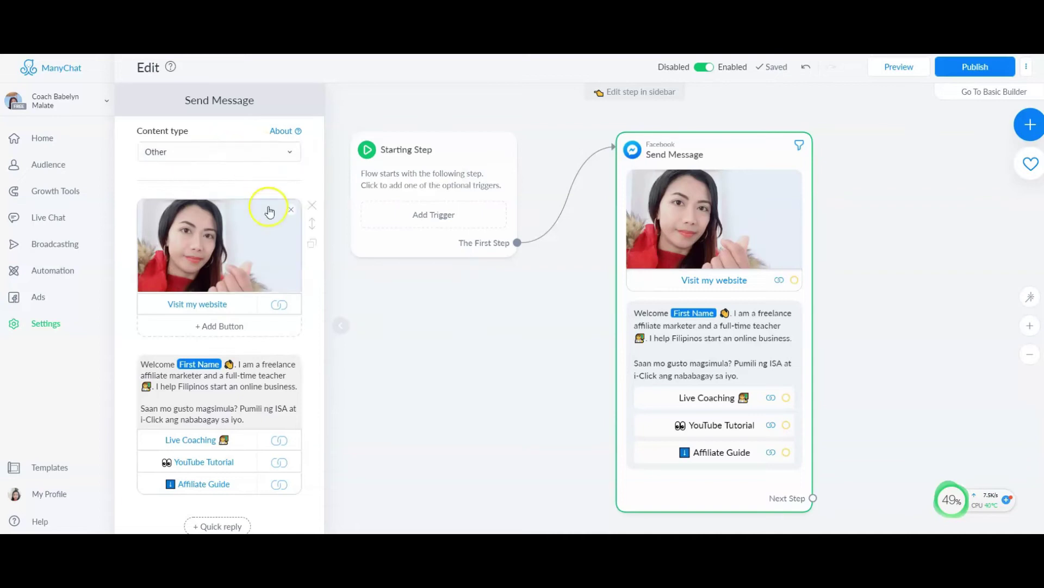
Add an image block to the Send Message step and move it above the photo with the website button.
click(260, 252)
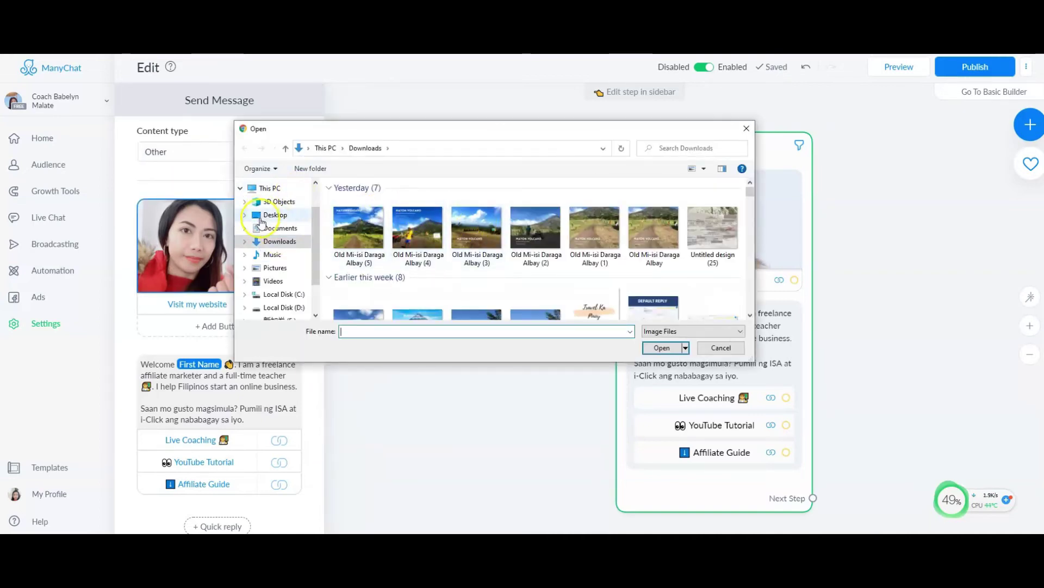
click(746, 128)
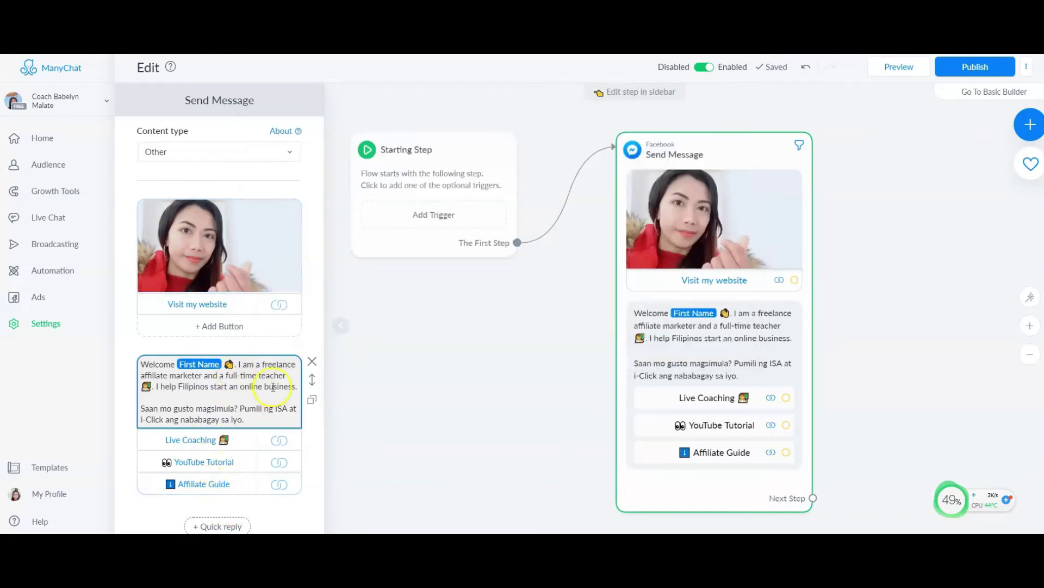
scroll(273, 386, down, 2)
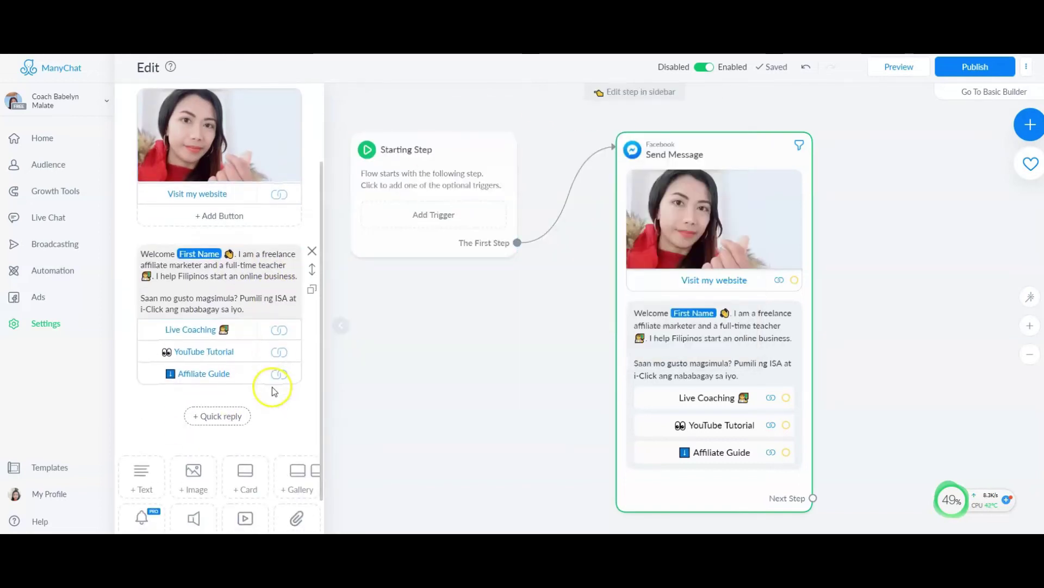
click(191, 478)
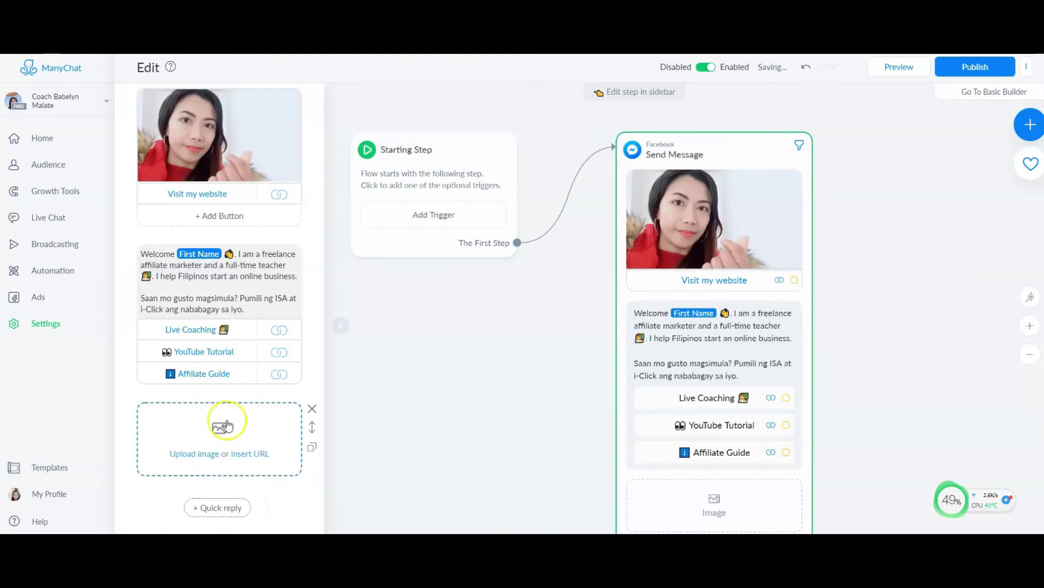
drag(314, 418, 306, 174)
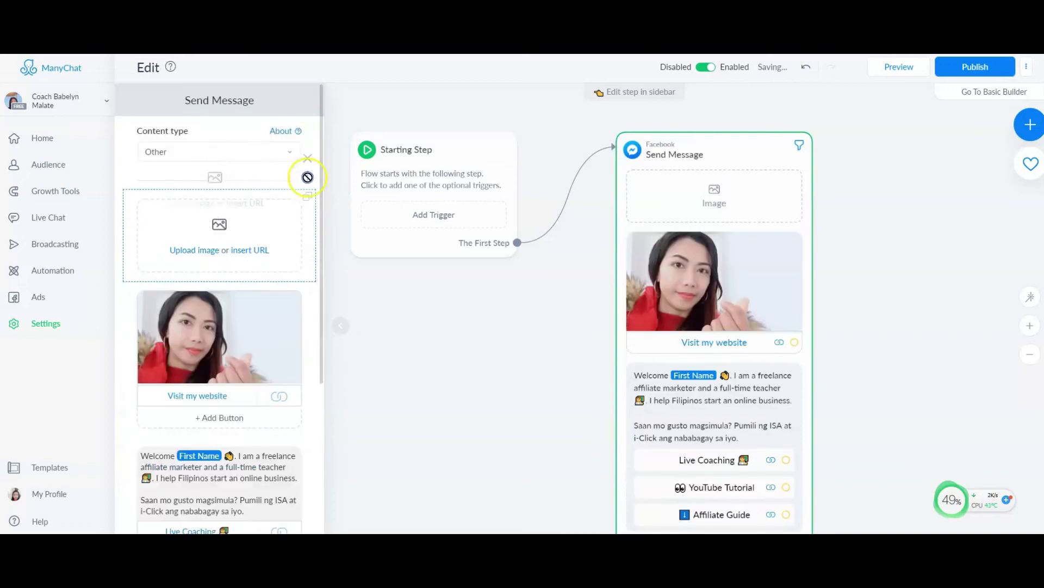
Upload the Mayon Volcano picture from Downloads into the new image block, and delete that block.
click(224, 227)
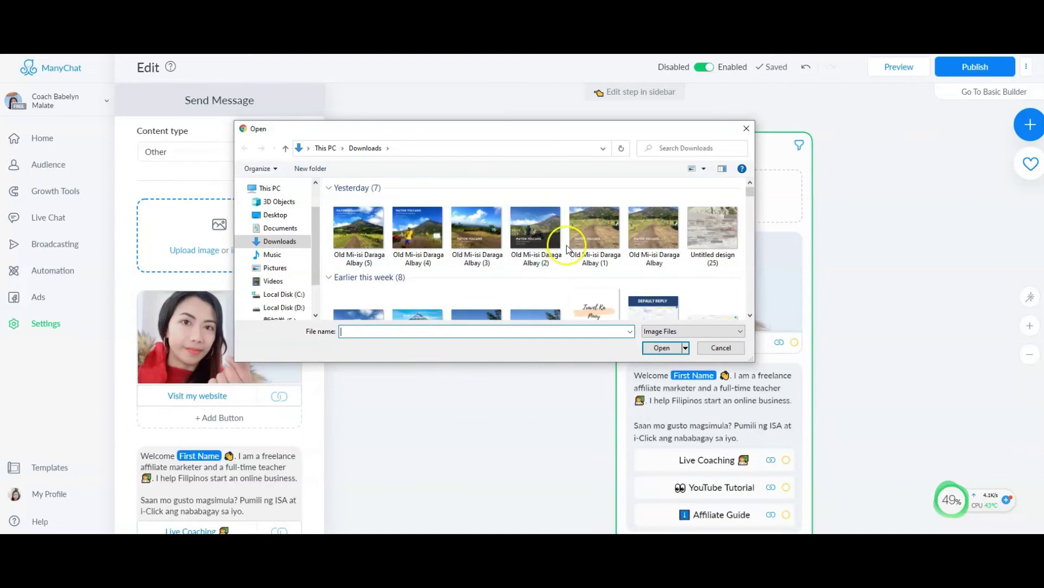
scroll(343, 264, down, 3)
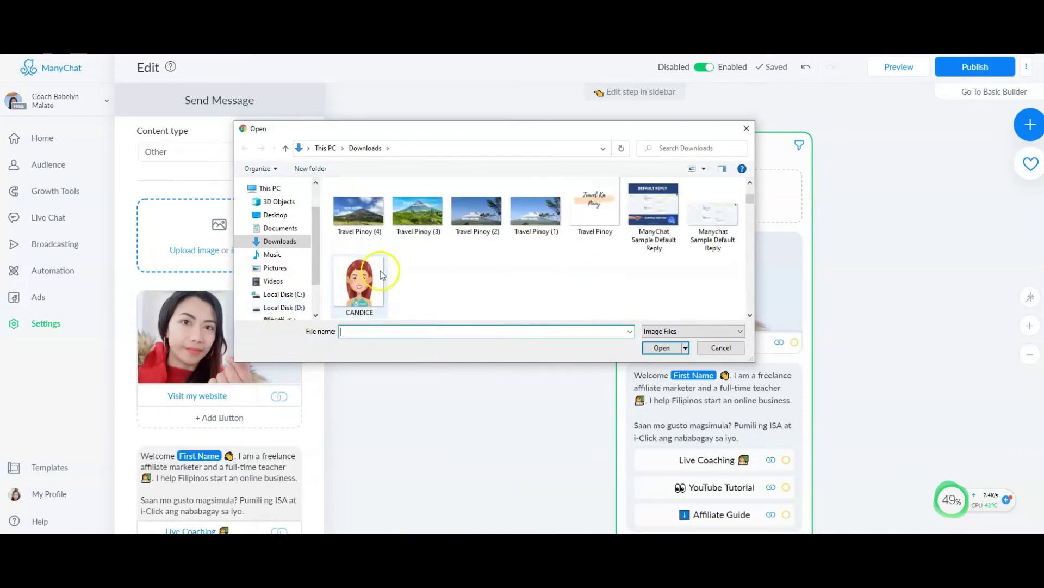
click(488, 220)
click(662, 348)
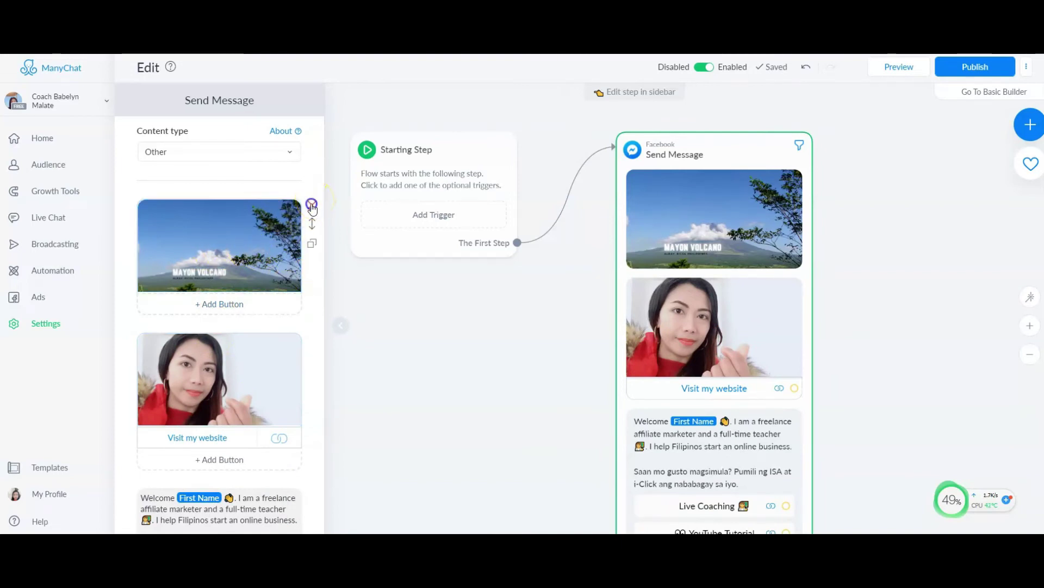
click(312, 205)
click(611, 136)
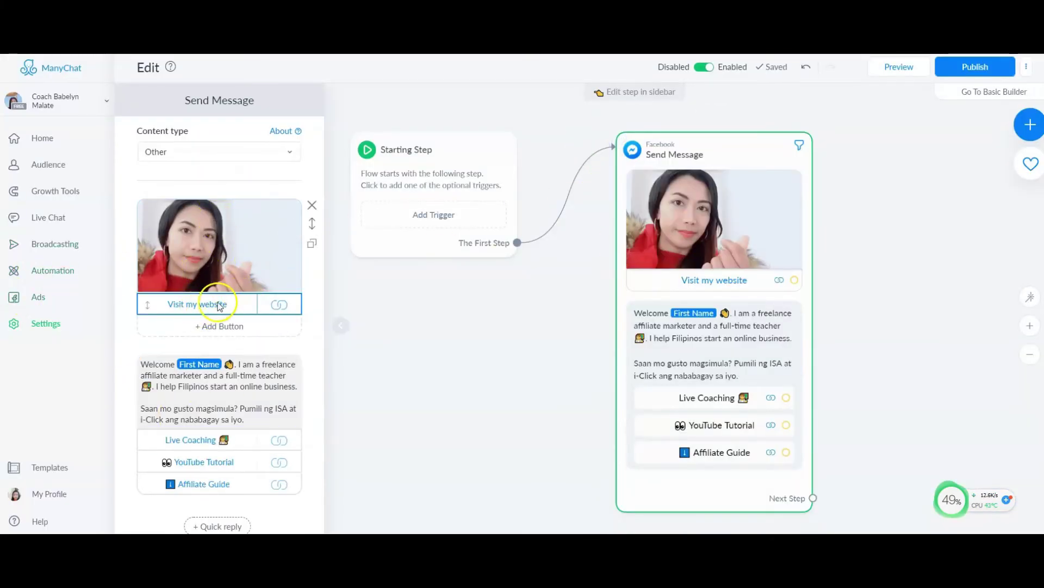
Set the title of the photo's button to "Visit my website" and save it with its existing website address.
click(190, 306)
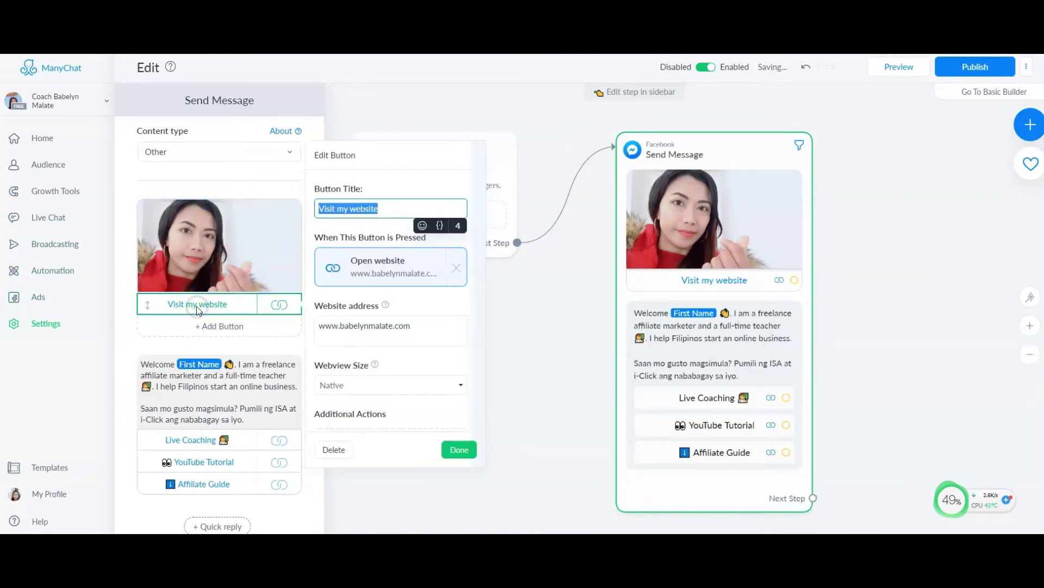
click(383, 208)
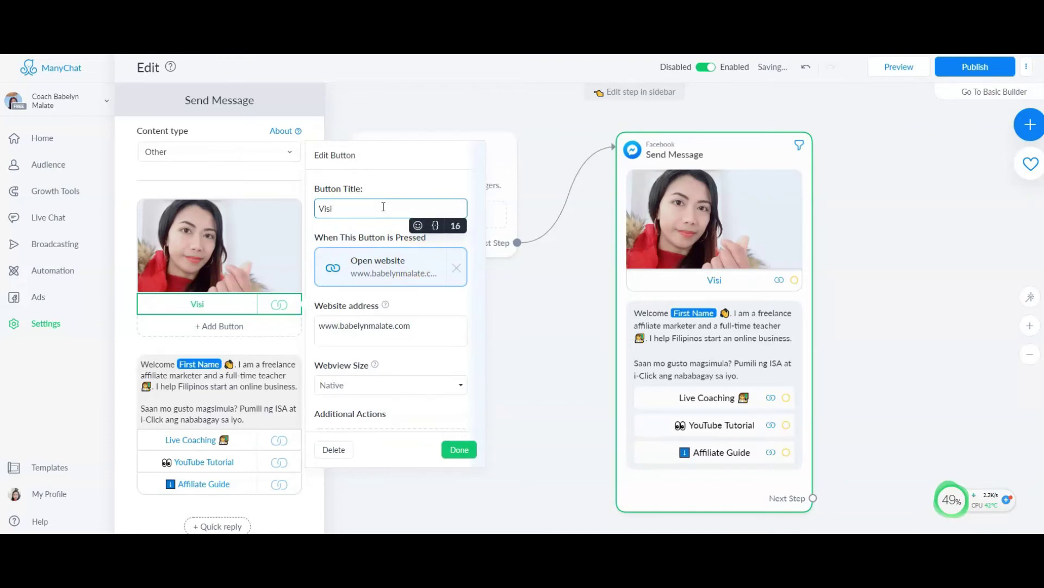
text(Visit my web)
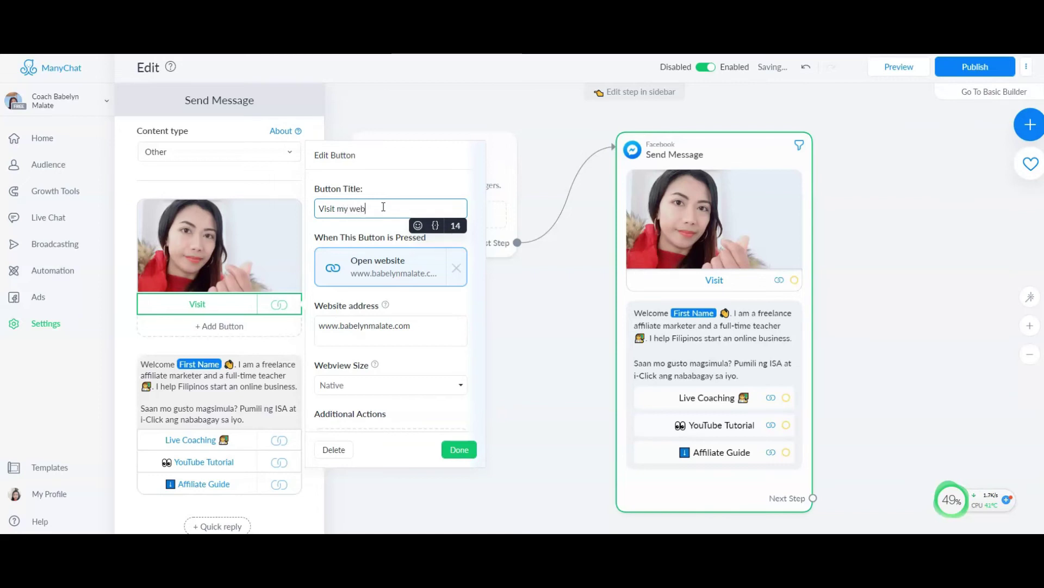
text(site)
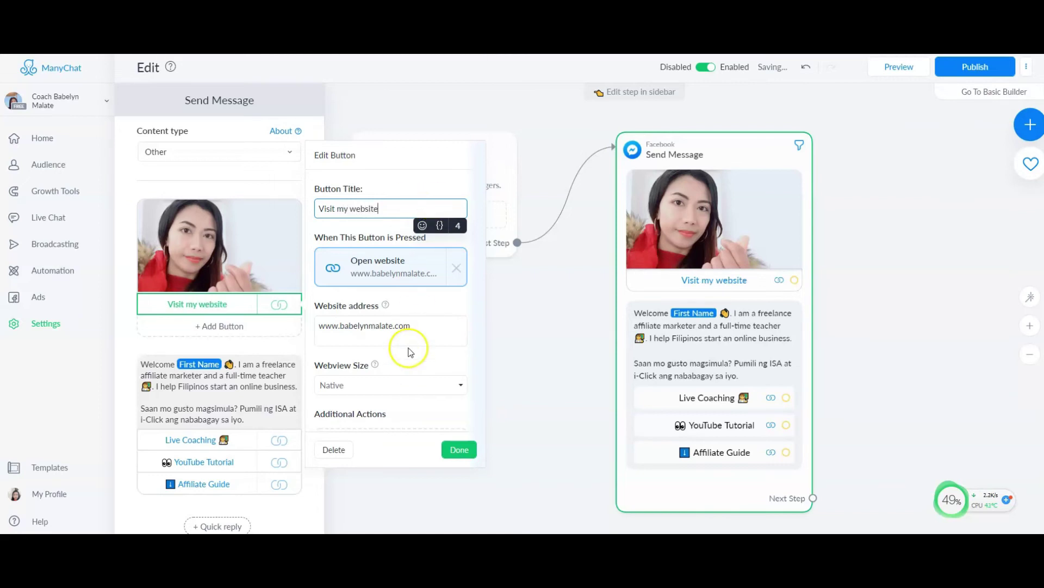
click(421, 327)
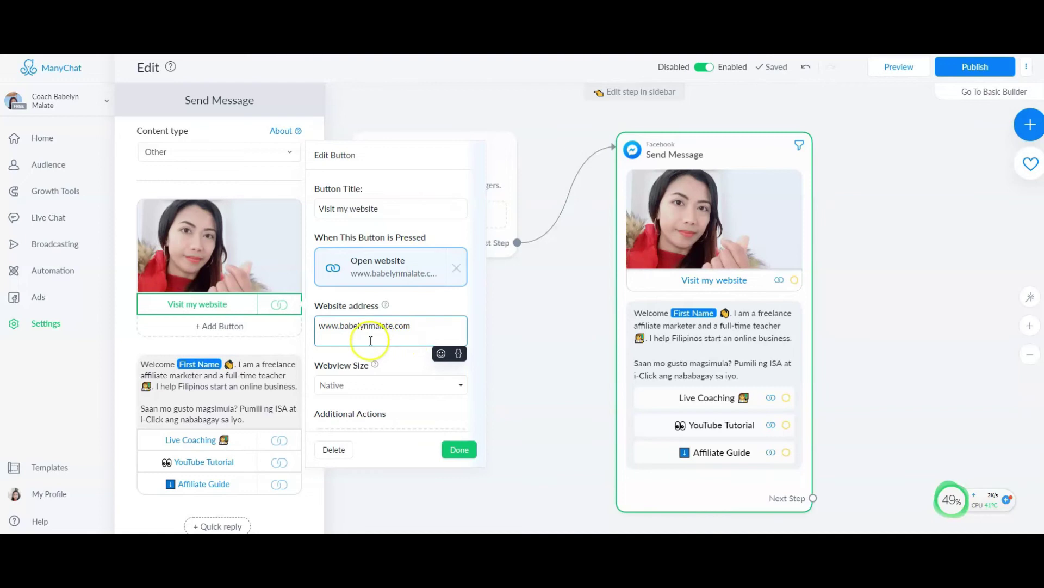
click(412, 337)
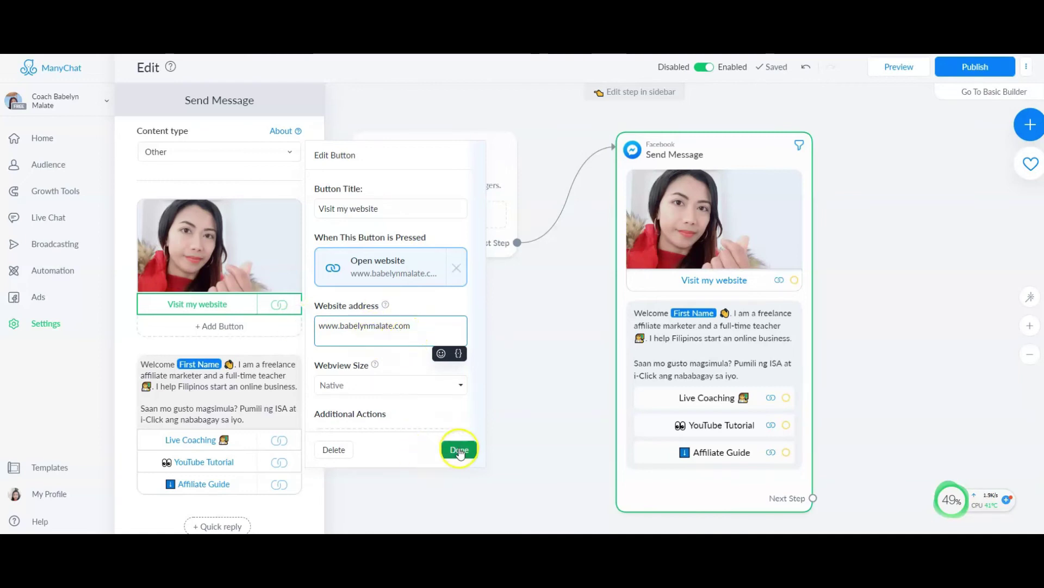
scroll(431, 403, down, 1)
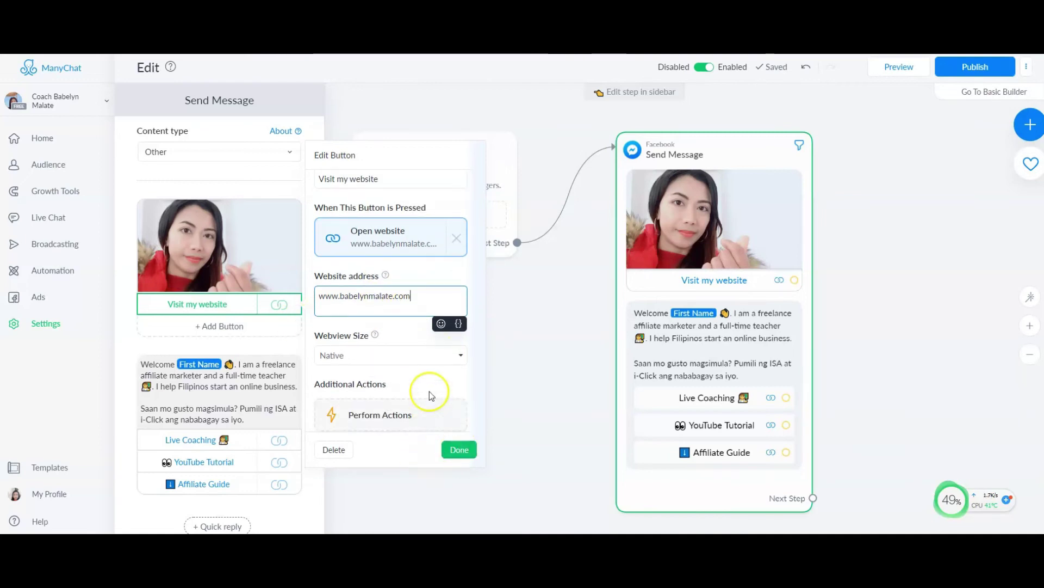
click(462, 450)
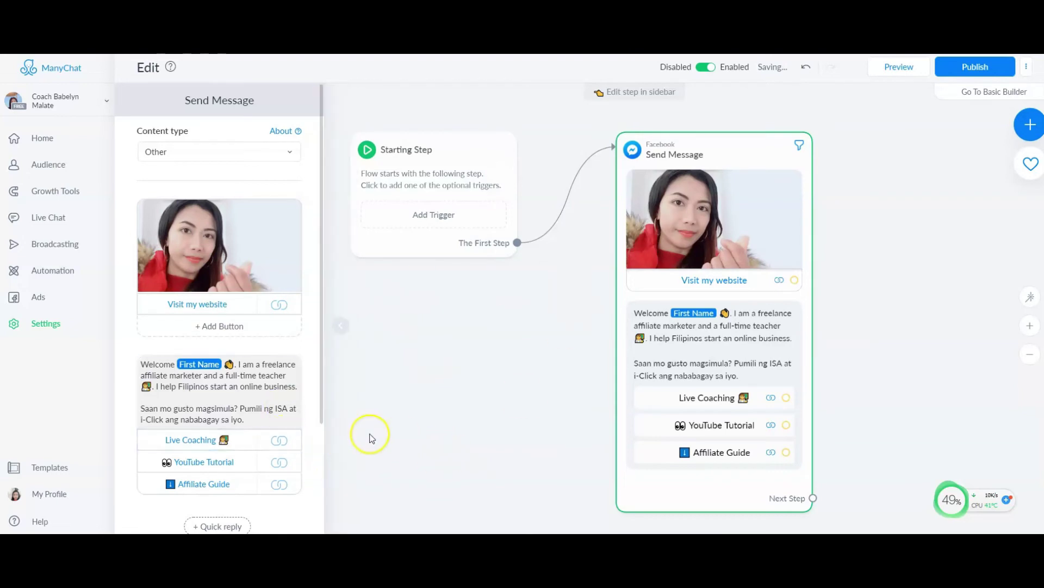
Add an empty text block below the Affiliate Guide button in the Send Message step.
scroll(368, 436, down, 2)
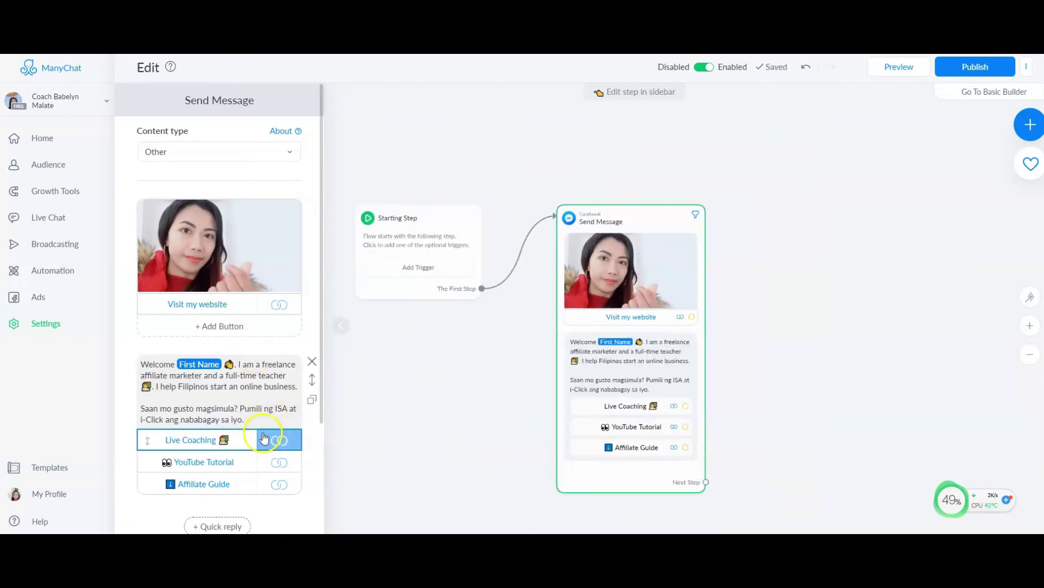
scroll(263, 452, down, 1)
scroll(264, 453, down, 3)
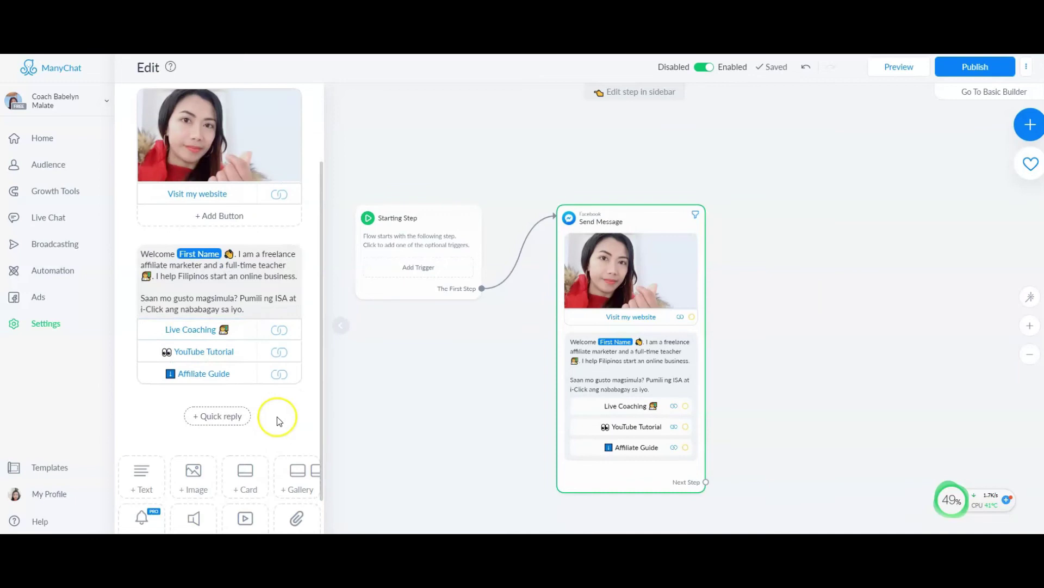
click(148, 392)
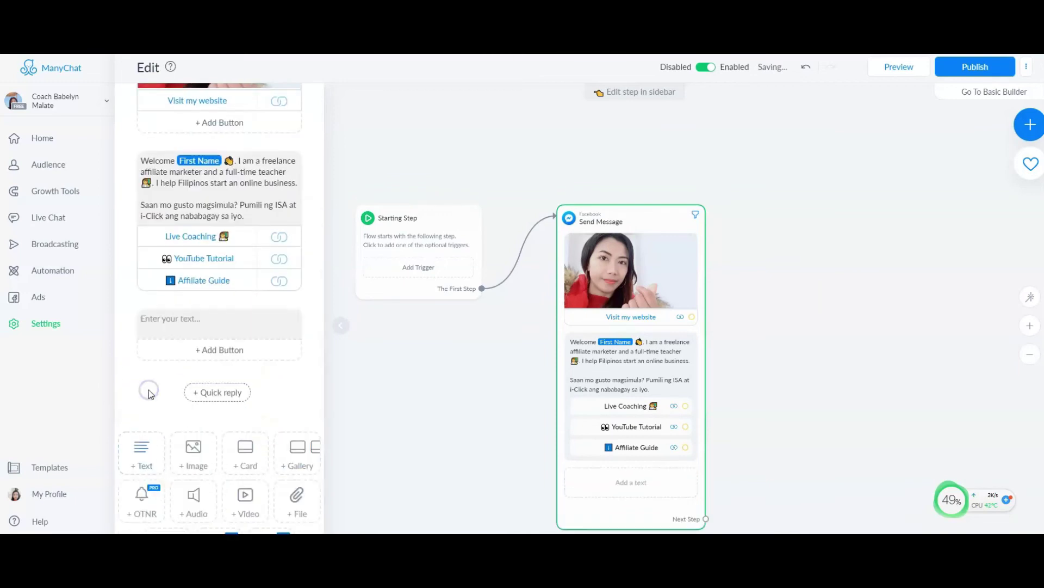
click(209, 324)
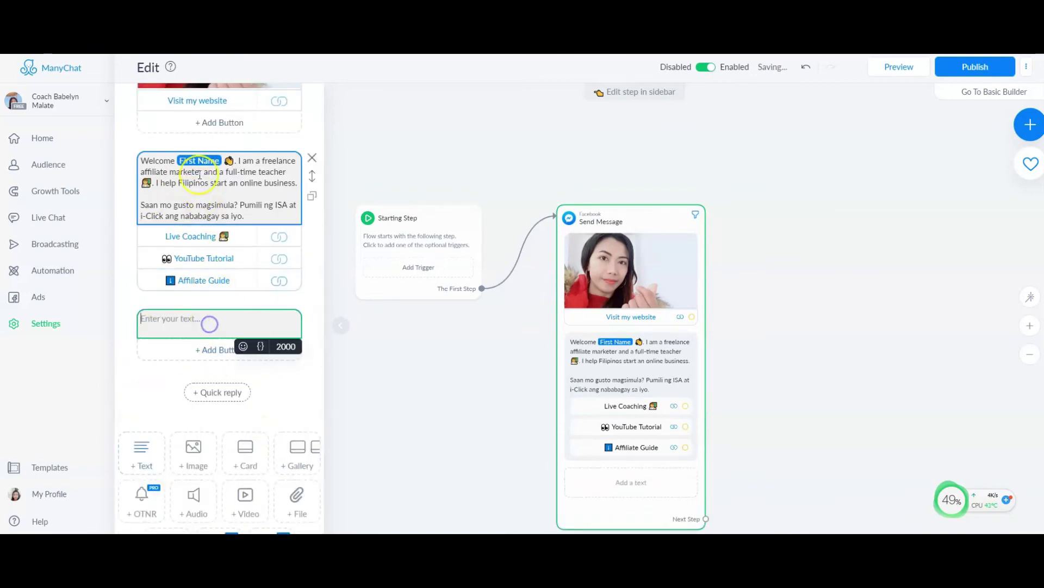
Copy the first welcome paragraph into the new text block, add two line breaks after it, and delete the block.
drag(143, 161, 301, 184)
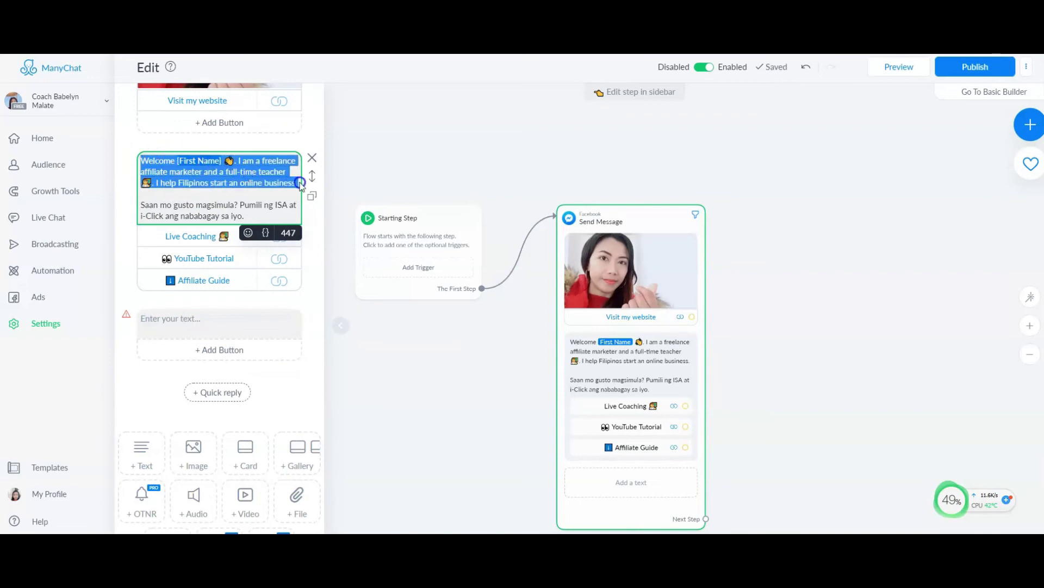
key(ctrl+c)
click(156, 322)
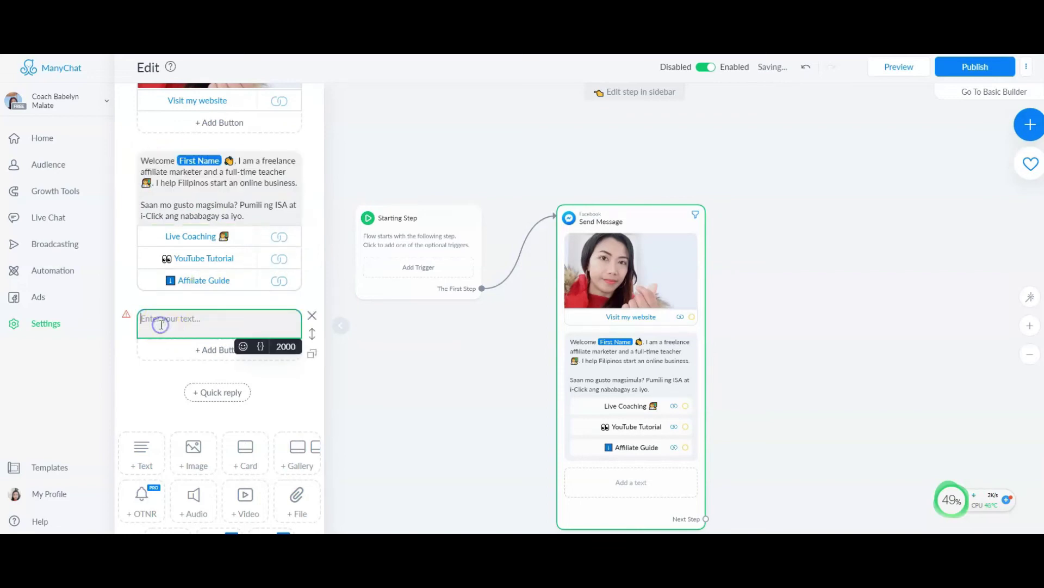
key(ctrl+v)
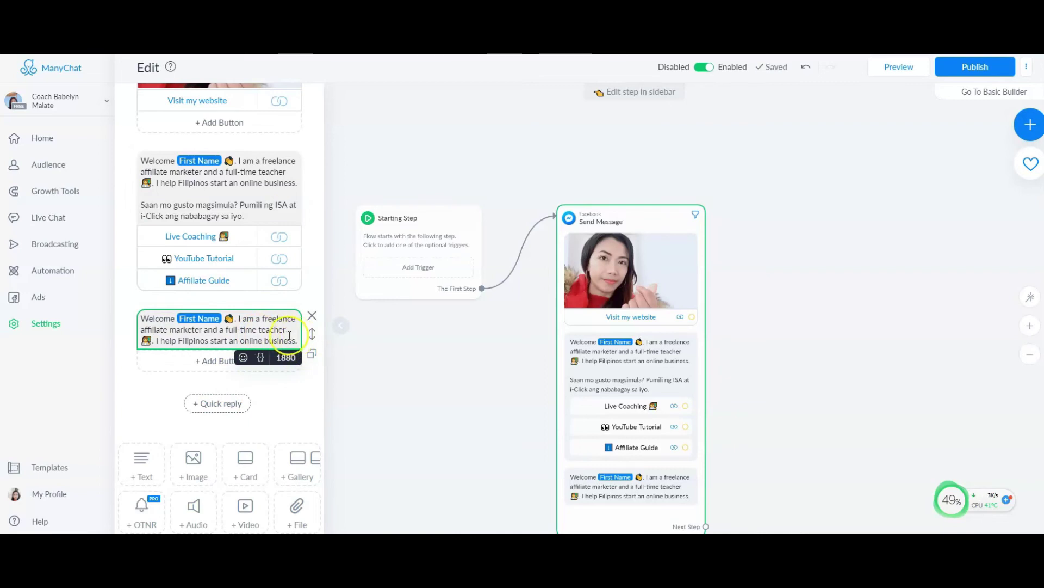
key(Return)
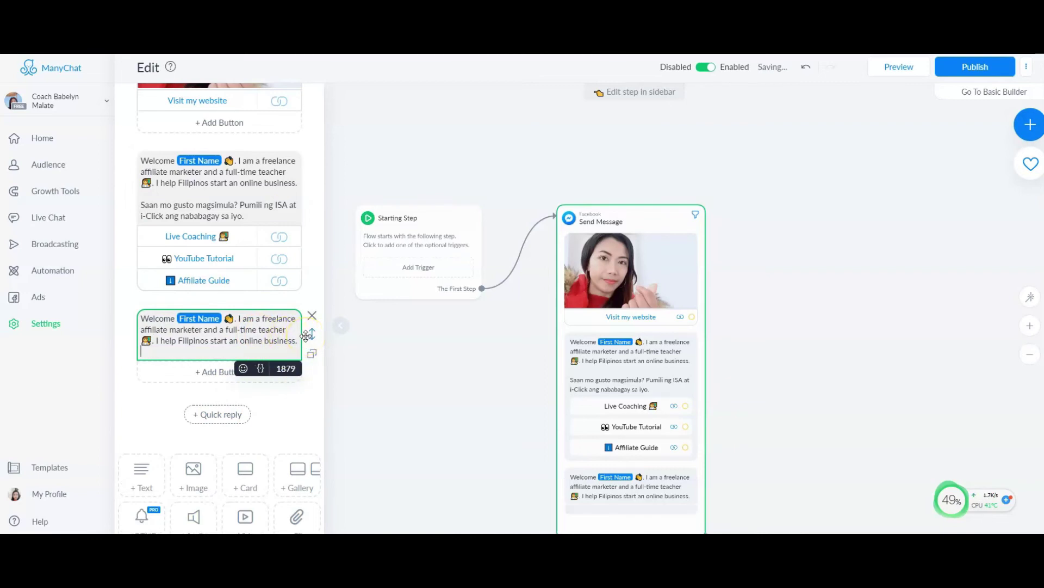
key(Return)
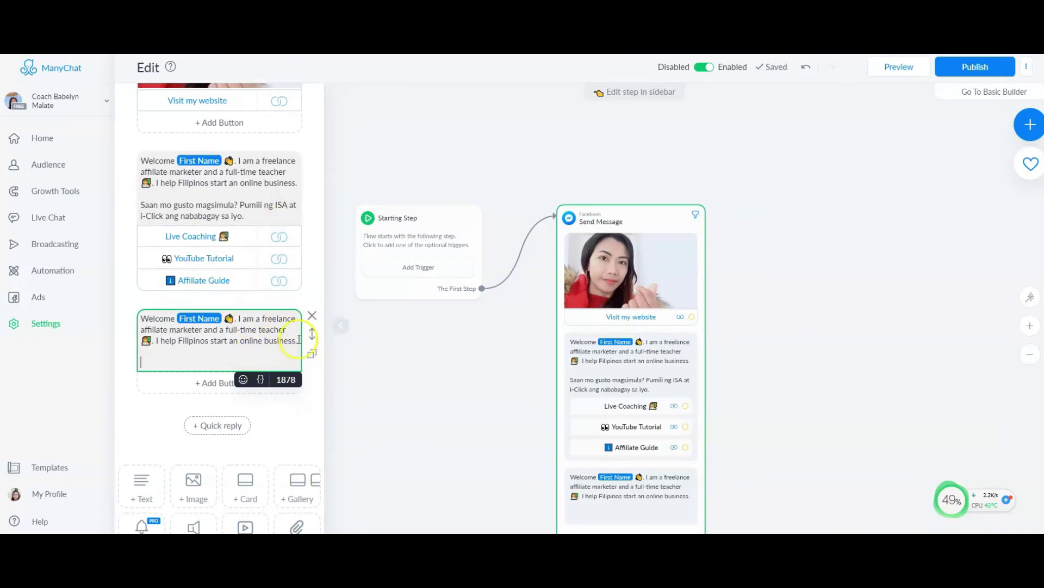
click(311, 317)
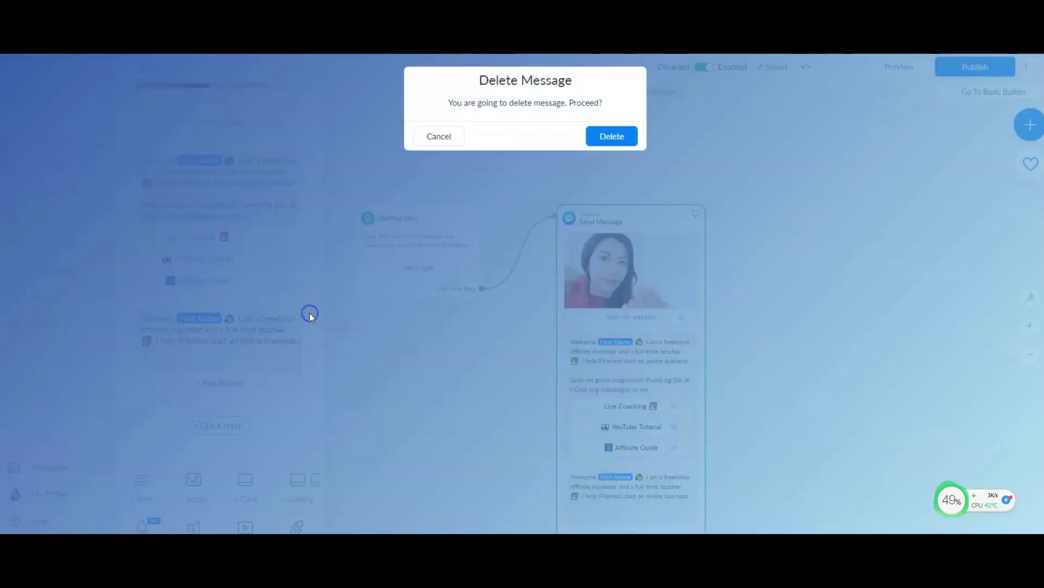
click(605, 136)
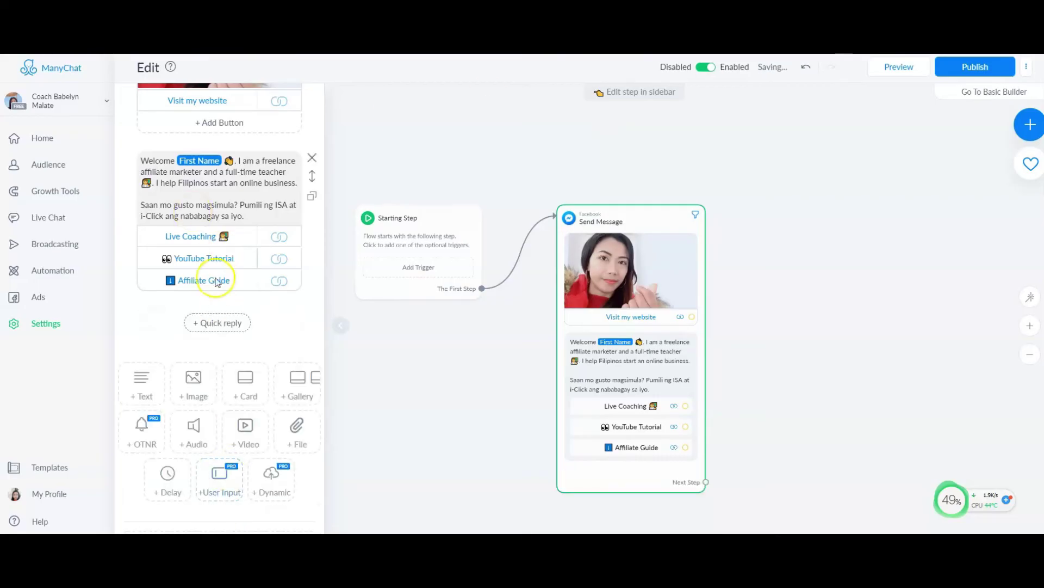
Review the website addresses assigned to the Live Coaching, YouTube Tutorial and Affiliate Guide buttons, confirming each button's existing settings.
click(247, 243)
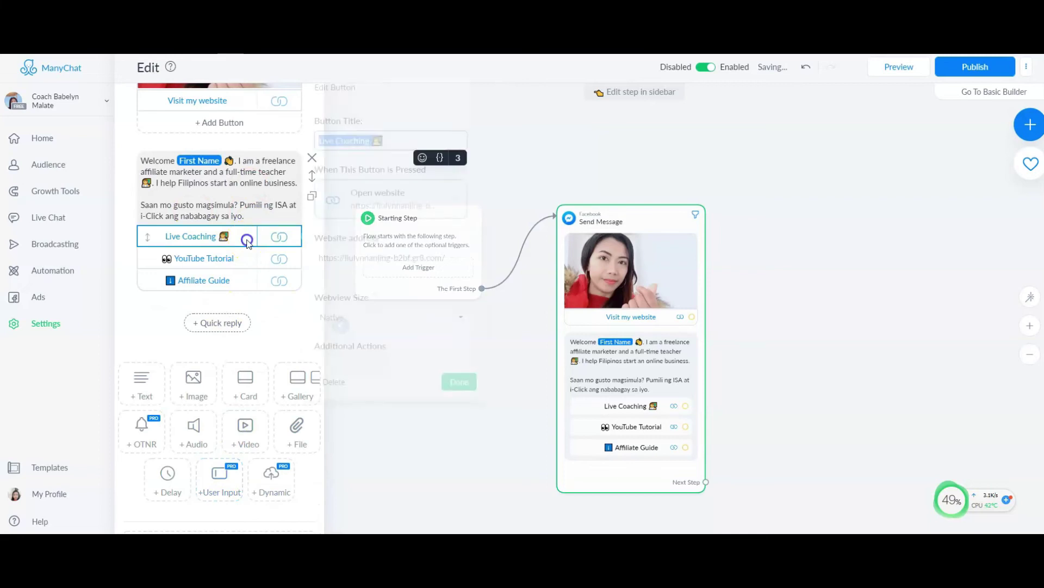
click(430, 263)
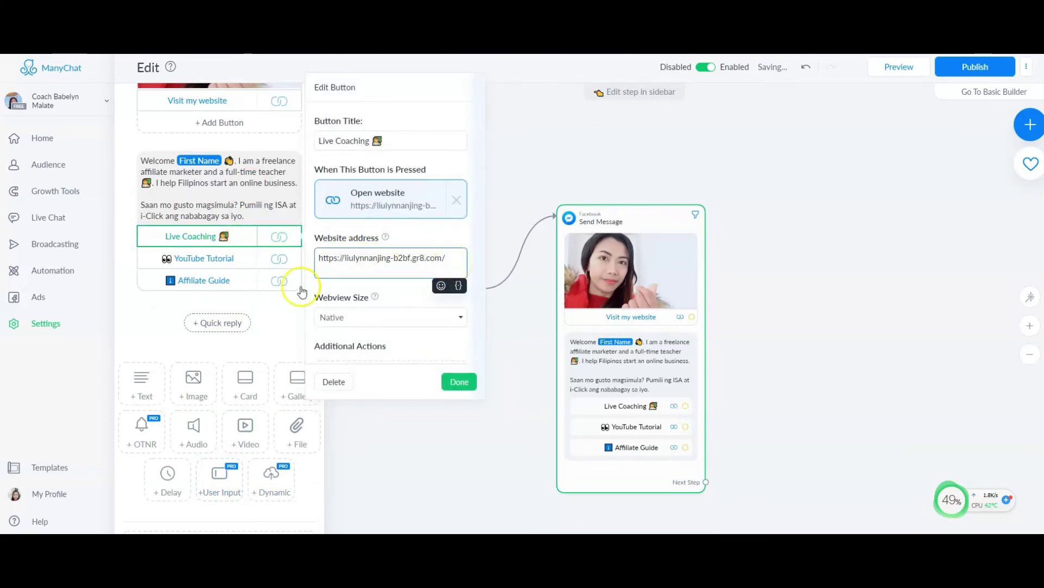
click(461, 385)
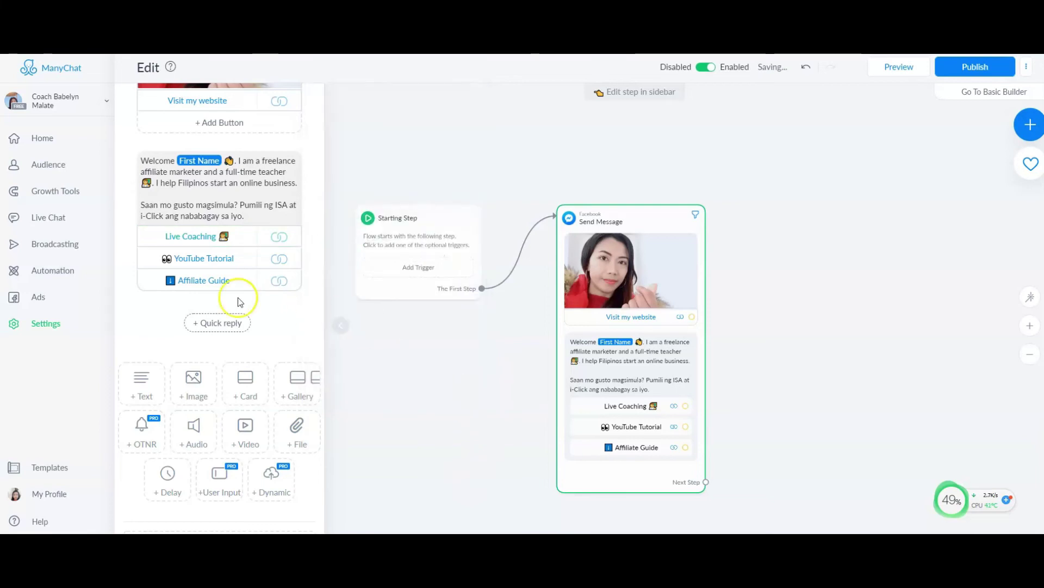
click(243, 263)
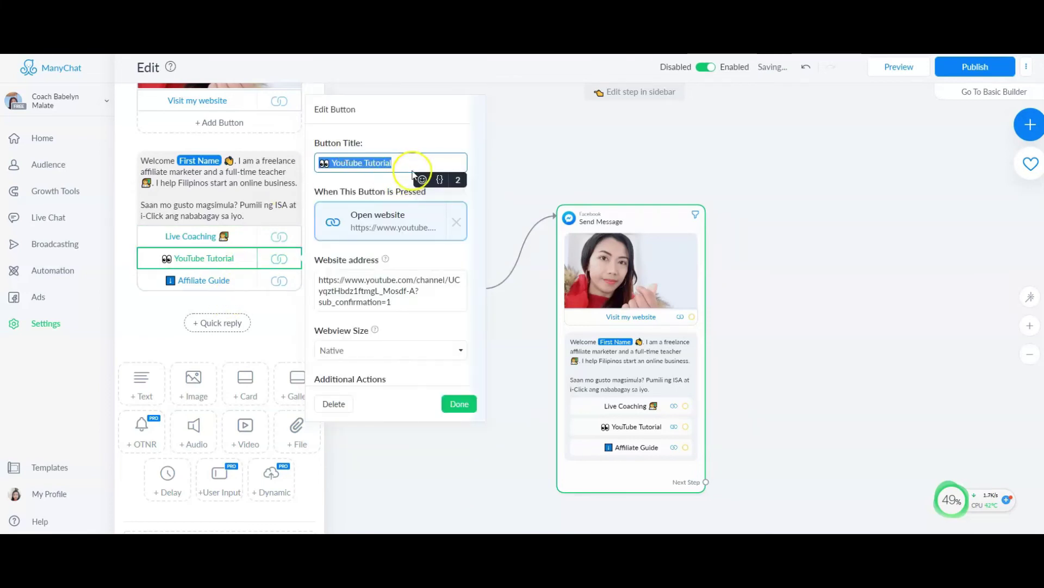
click(412, 303)
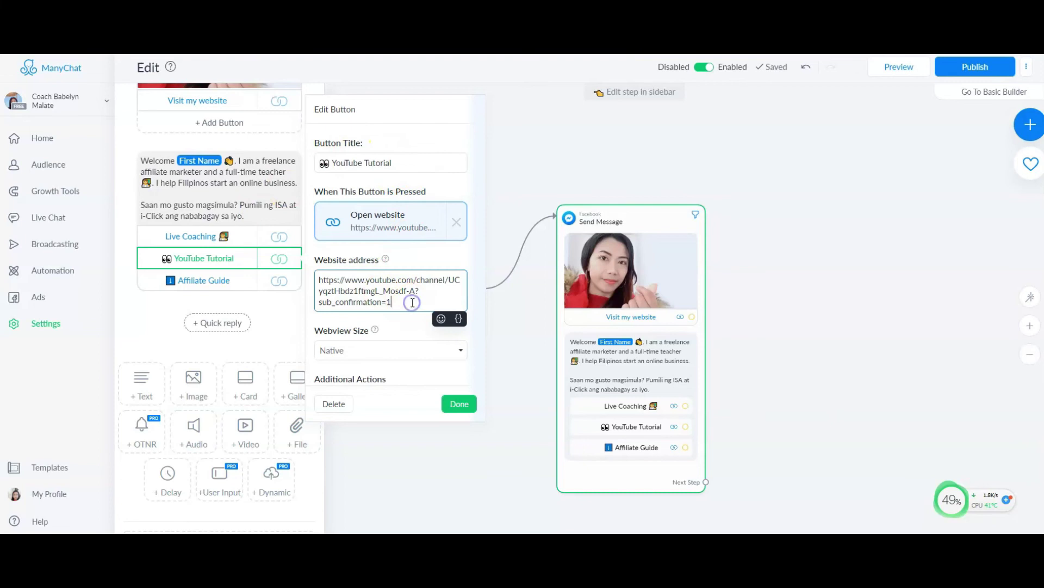
click(459, 403)
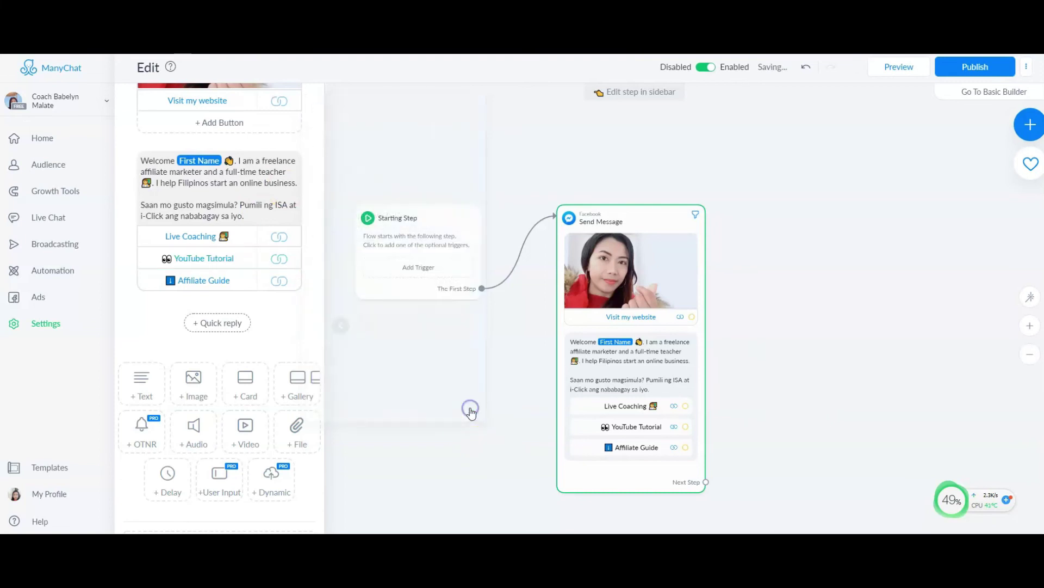
click(250, 286)
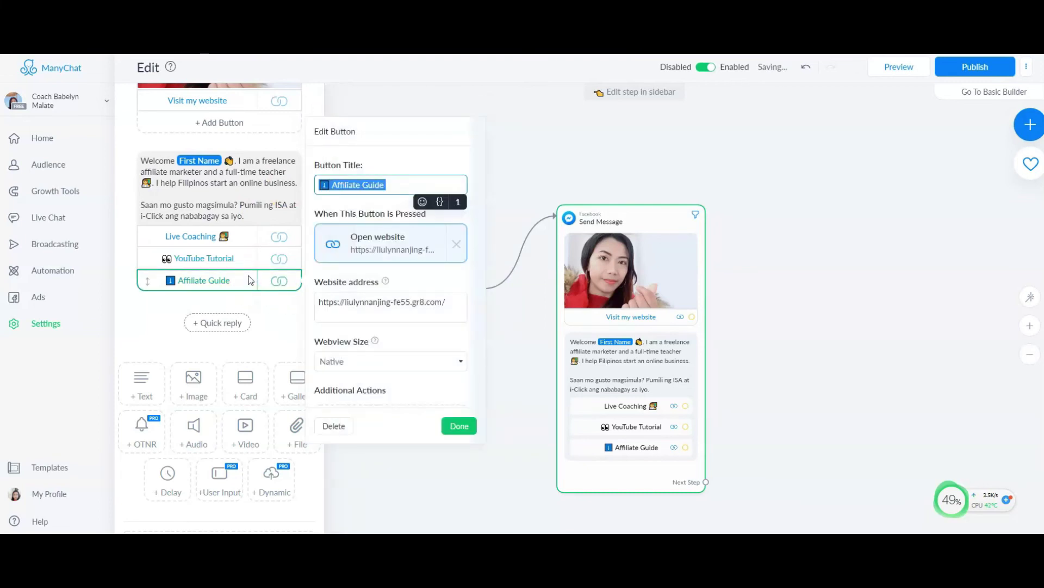
click(452, 305)
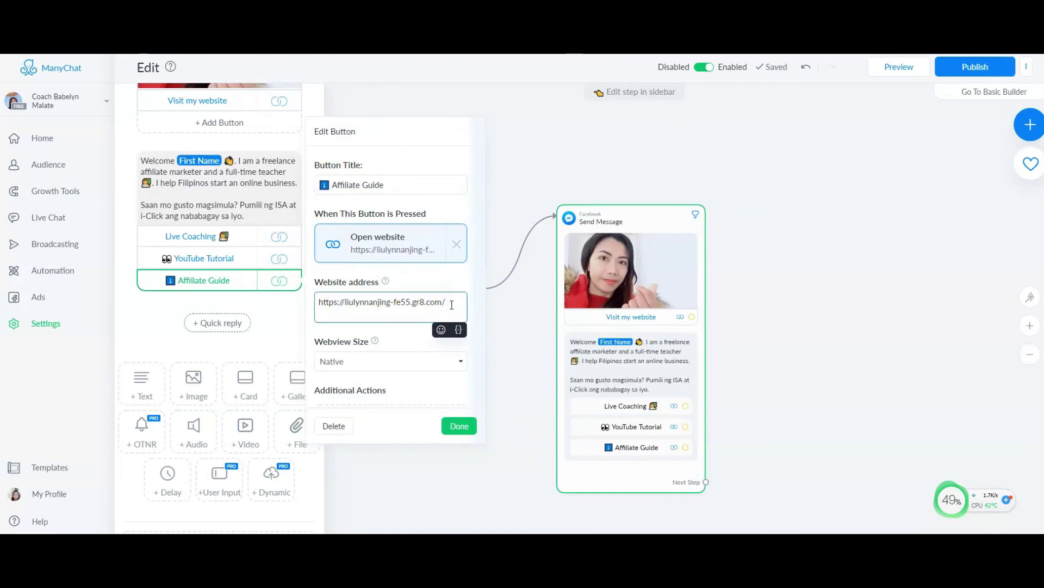
click(460, 428)
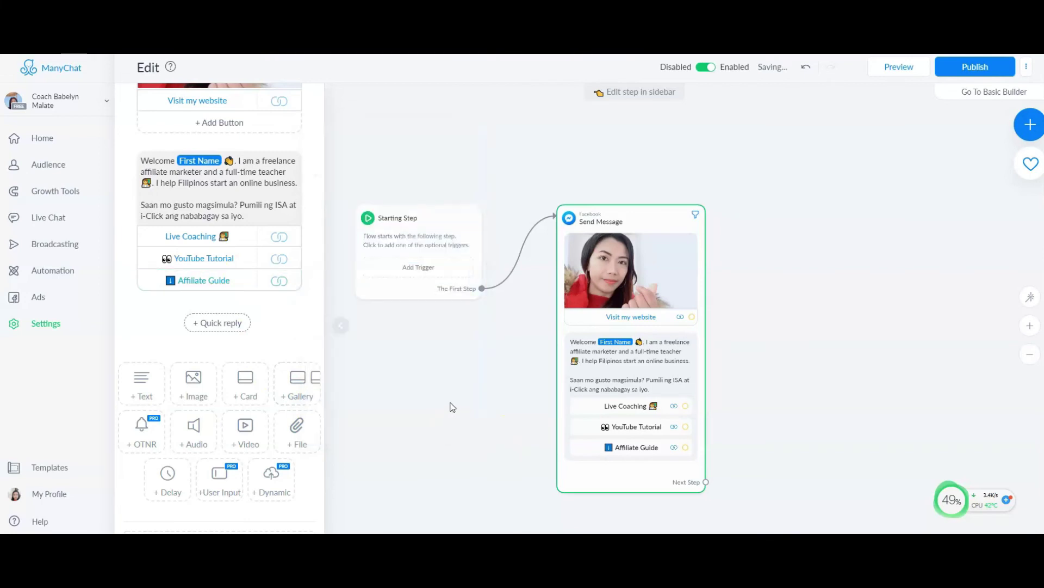
Preview the welcome message flow by sending it to Messenger.
scroll(859, 272, up, 1)
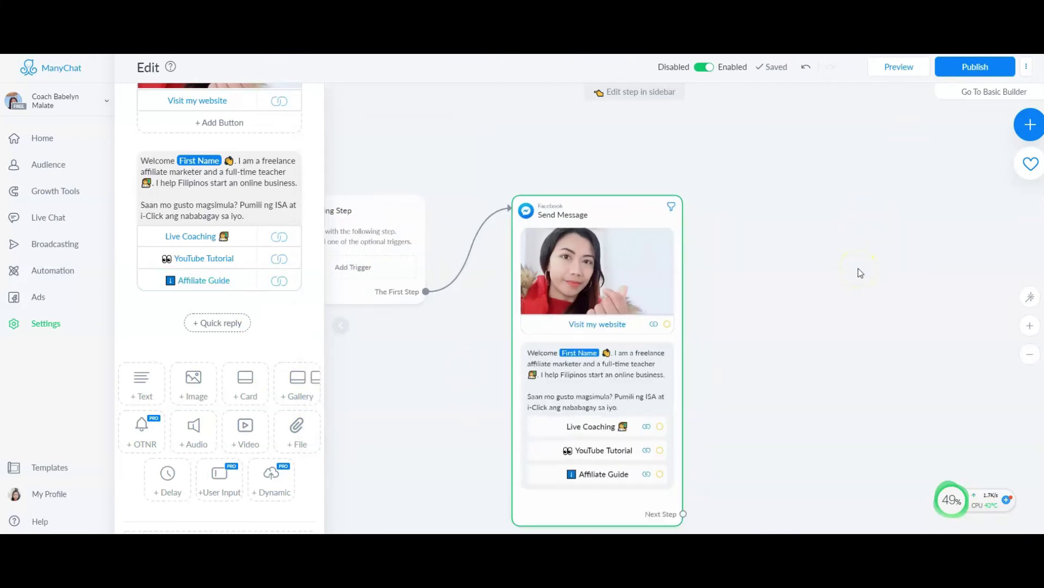
scroll(860, 272, down, 1)
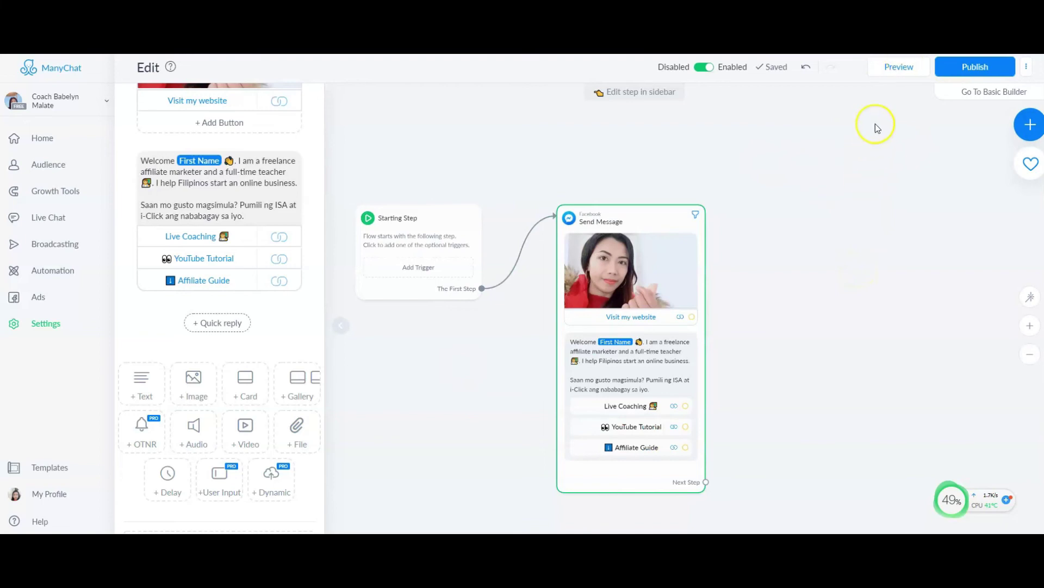
click(900, 66)
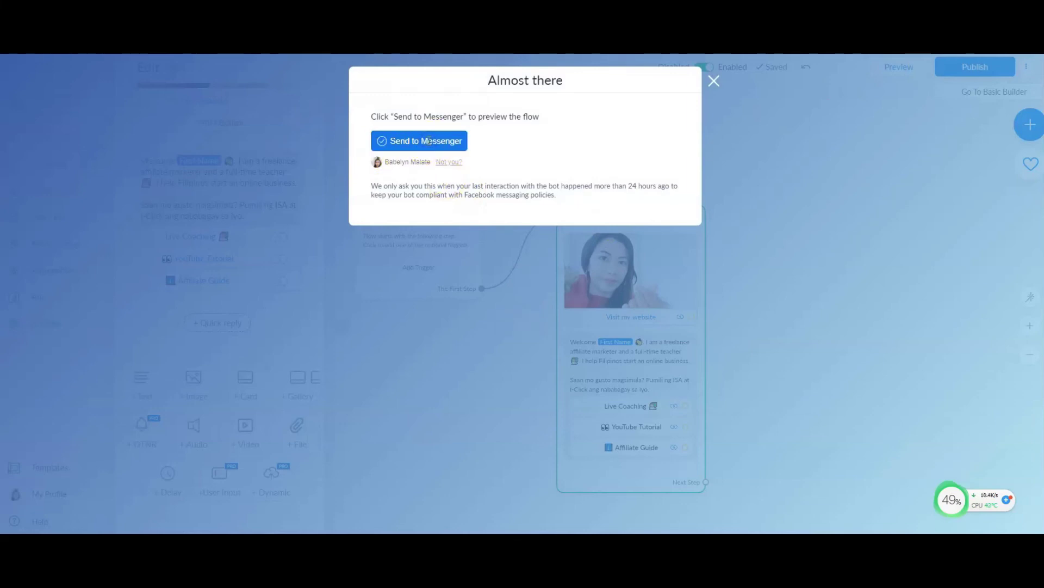
click(438, 134)
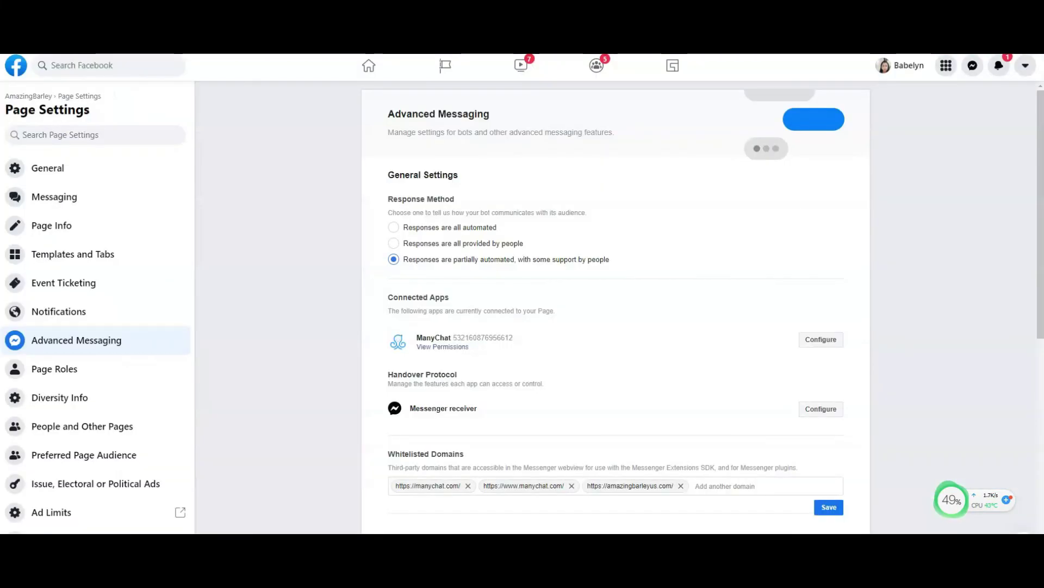
In Facebook, open the coach's page from the managed pages and examine the welcome message and its buttons in the chat window.
click(445, 67)
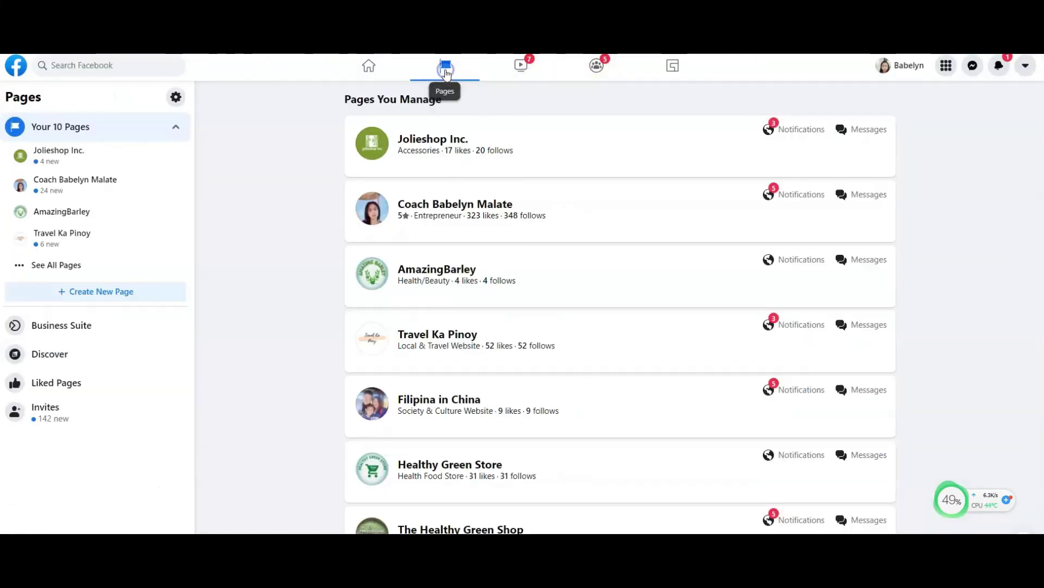
click(458, 197)
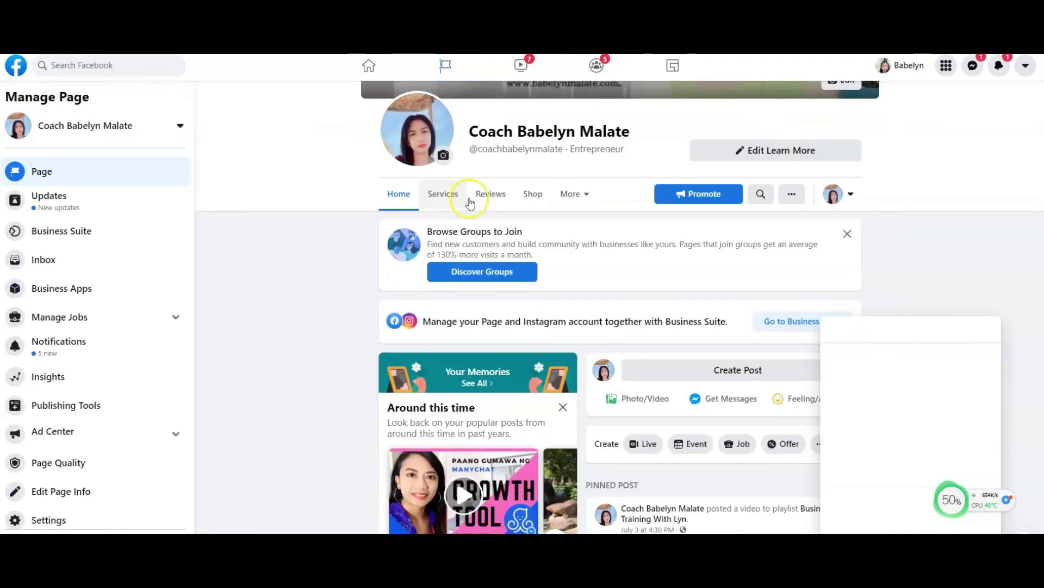
click(990, 496)
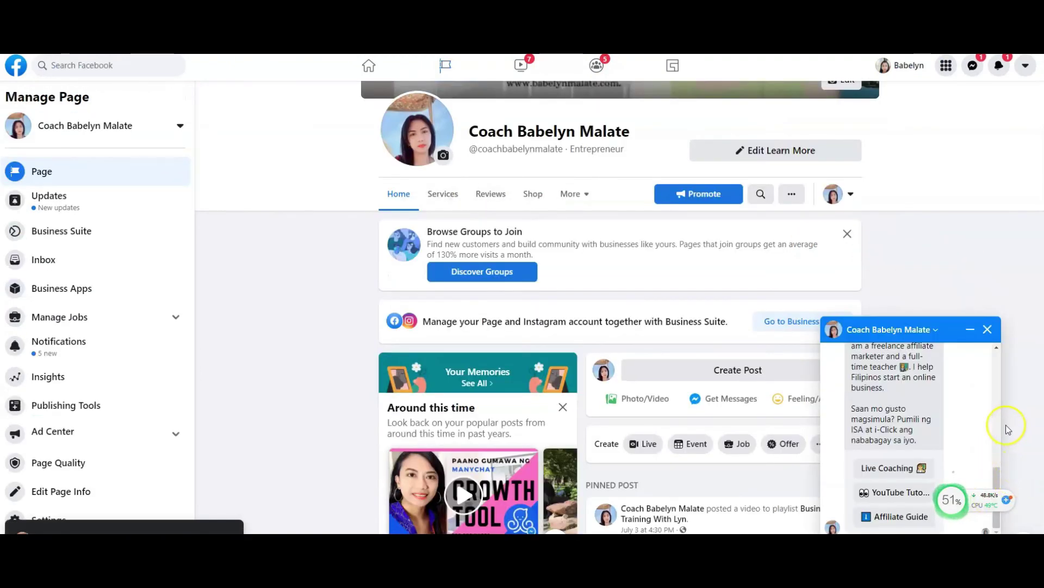
drag(995, 476, 993, 500)
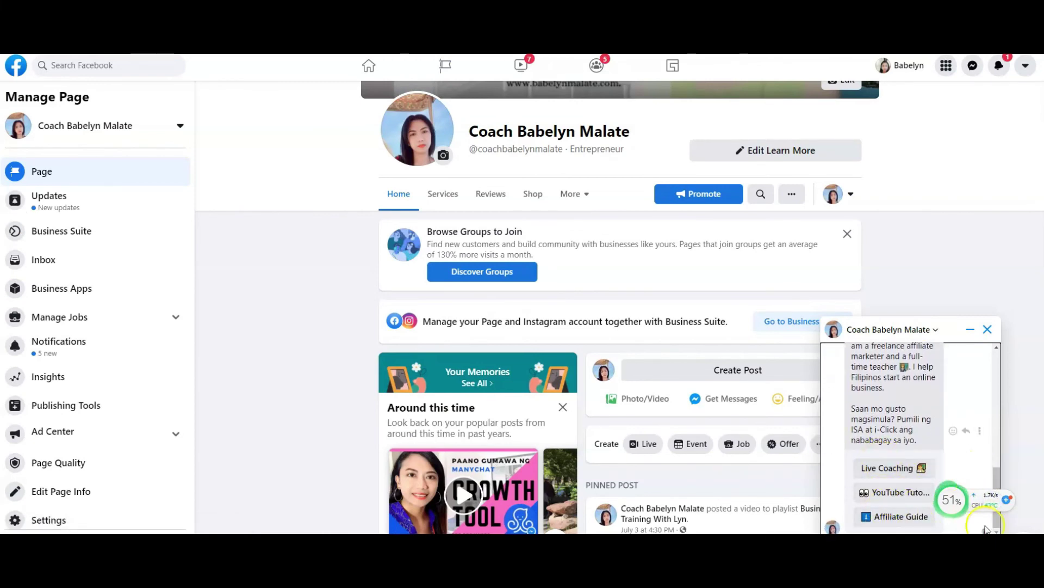